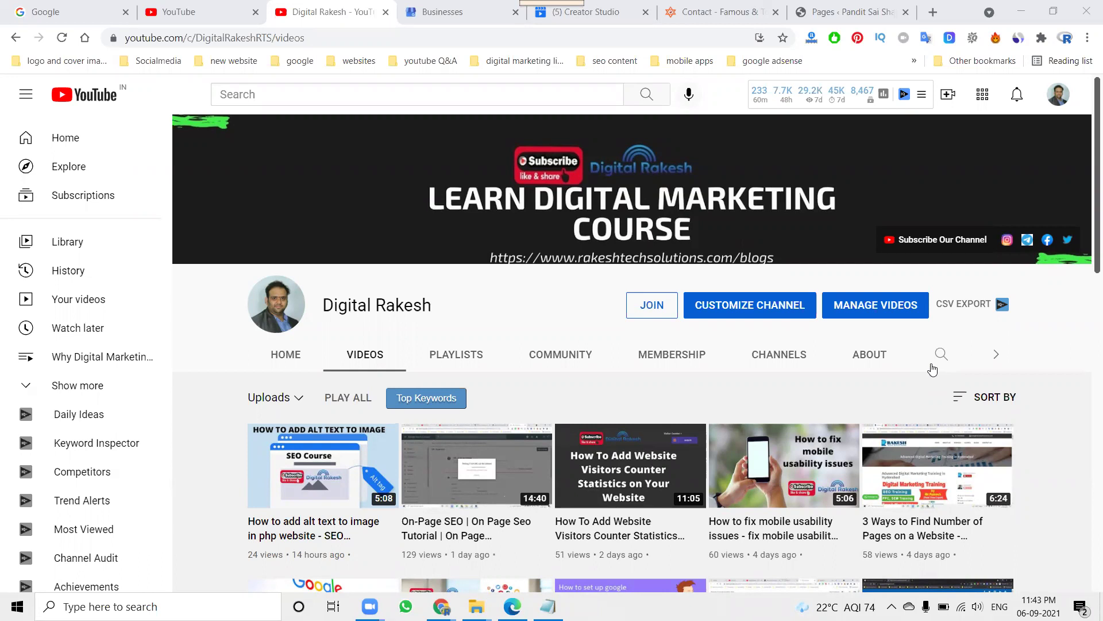
Switch to the live Contact Us page and view its 335 E Fordham Rd map
left_click(720, 12)
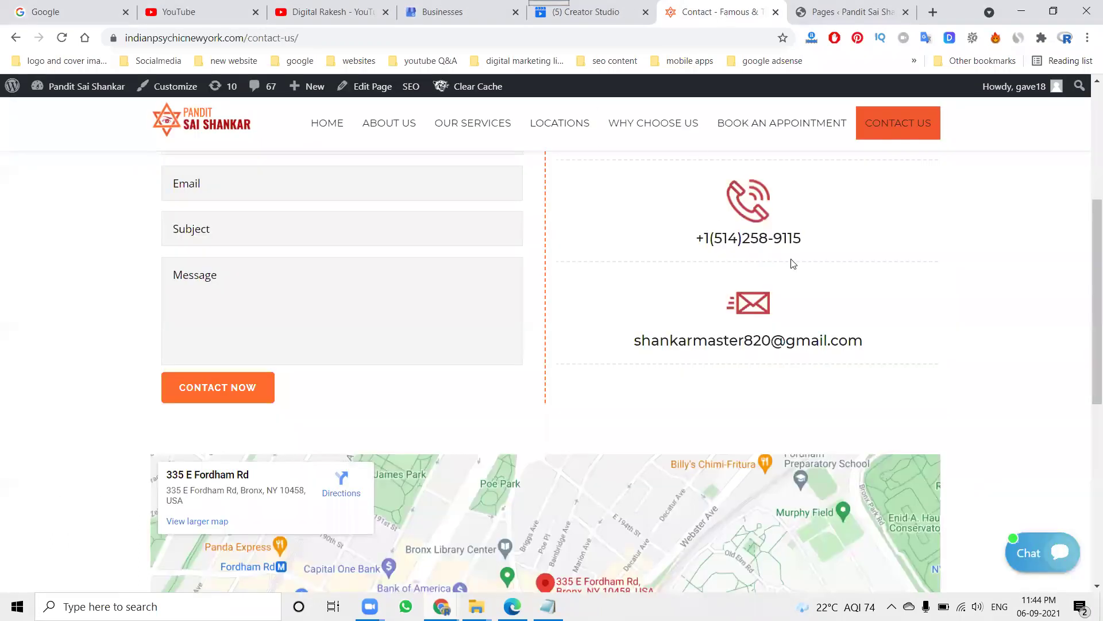
scroll(858, 265, "down", 3)
scroll(858, 267, "down", 3)
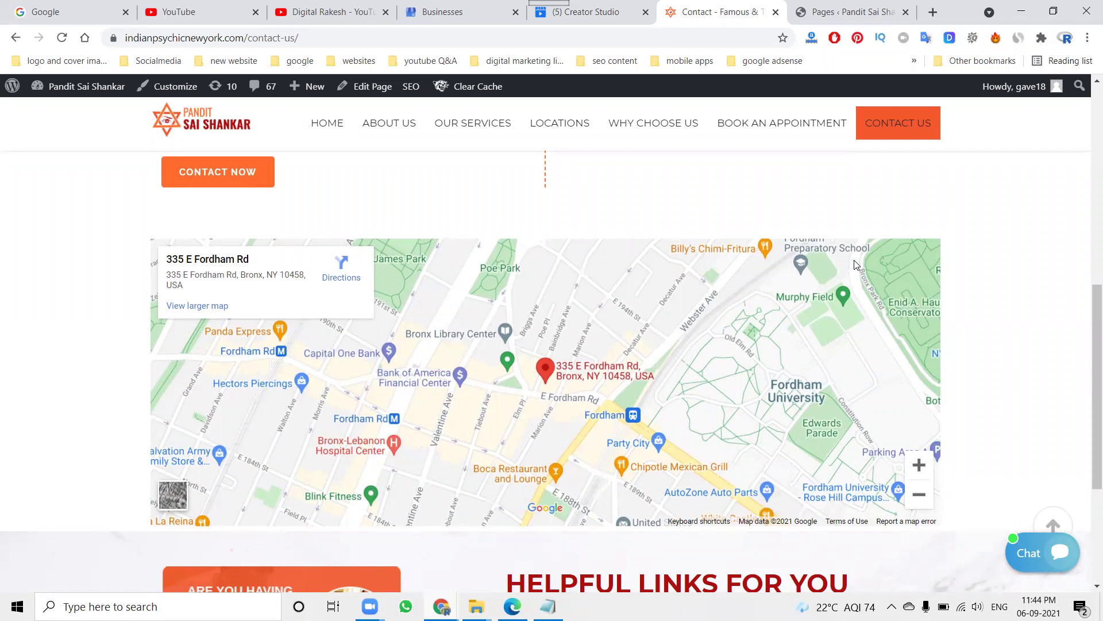
scroll(1066, 197, "up", 5)
scroll(1066, 197, "up", 3)
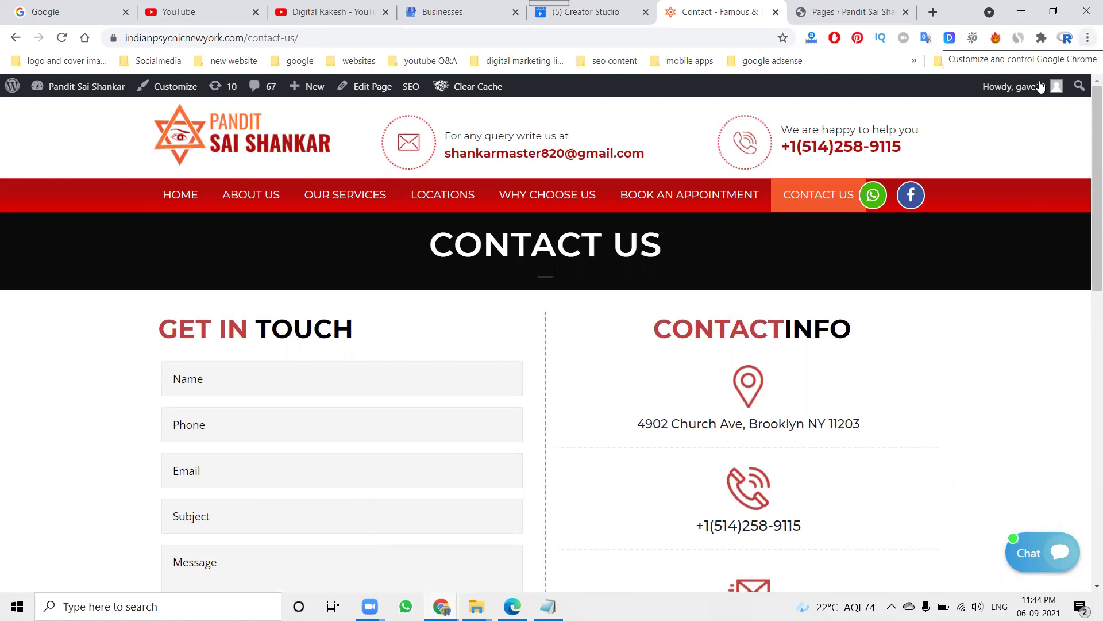
Open a private browsing window with the Google homepage loaded
left_click(1089, 39)
left_click(1001, 92)
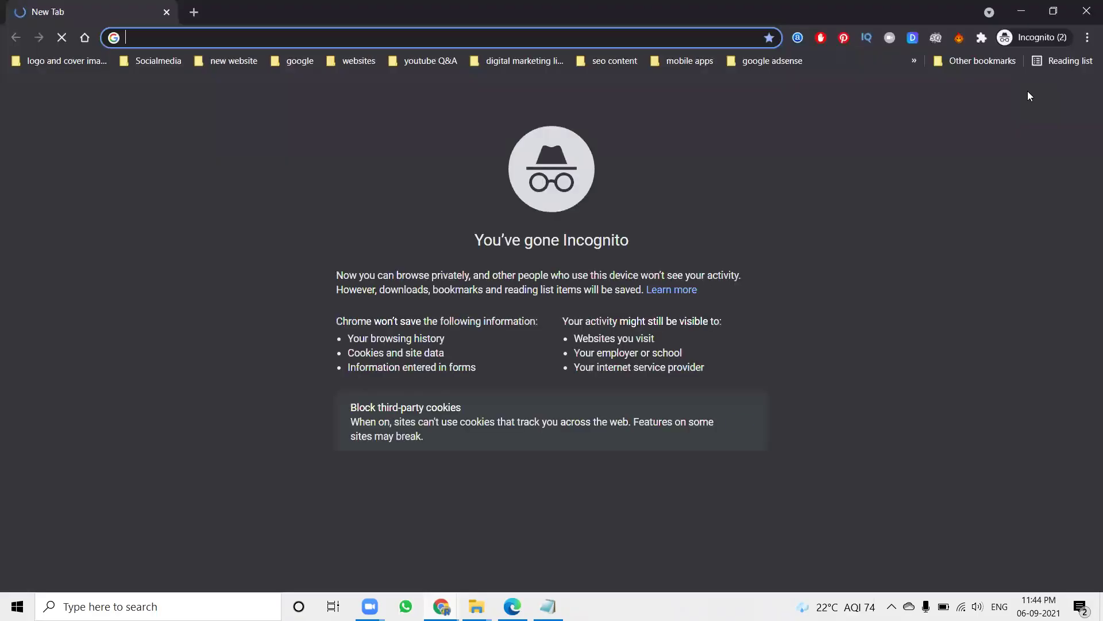
type("google.com")
key("Return")
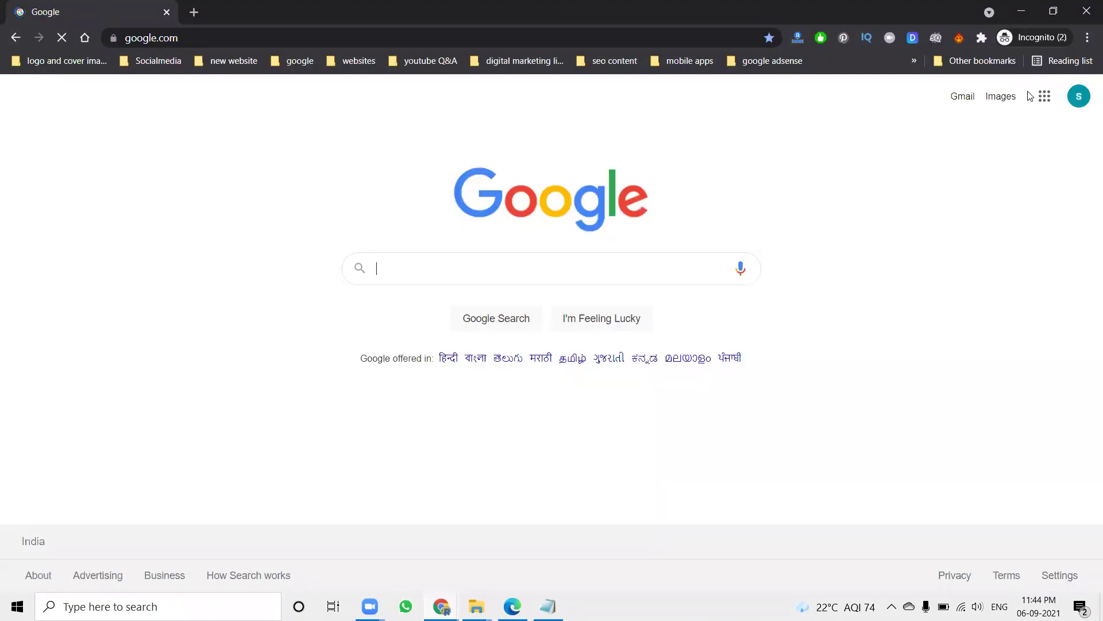
key("alt+Tab")
Open the Spiritual Healer listing's Info page and copy its profile share link
left_click(440, 12)
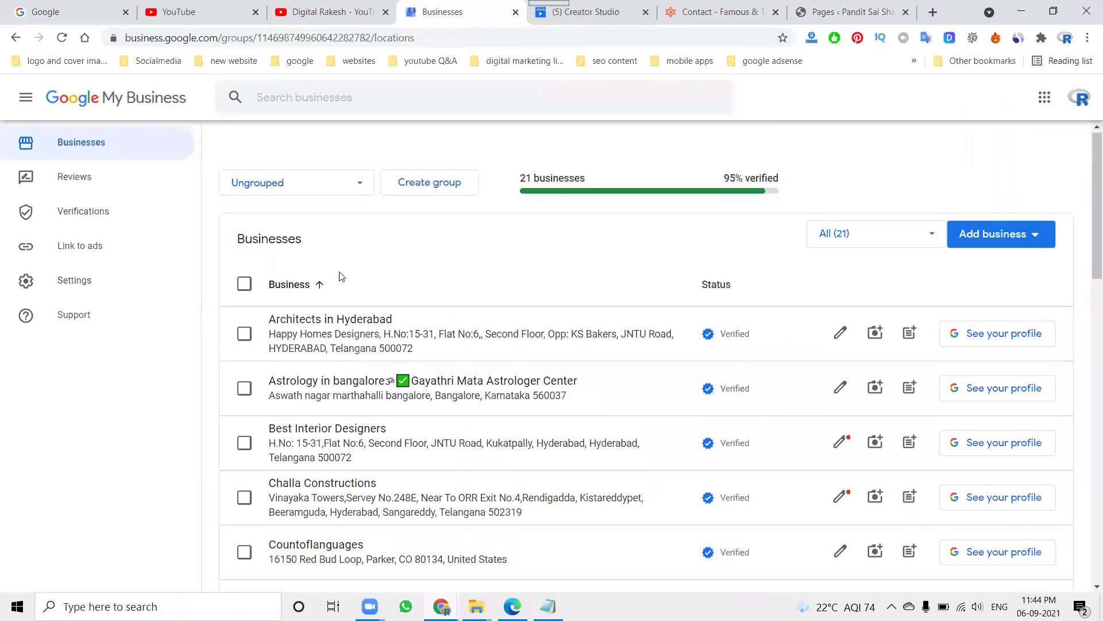
scroll(351, 339, "down", 10)
scroll(351, 338, "down", 5)
scroll(350, 338, "down", 1)
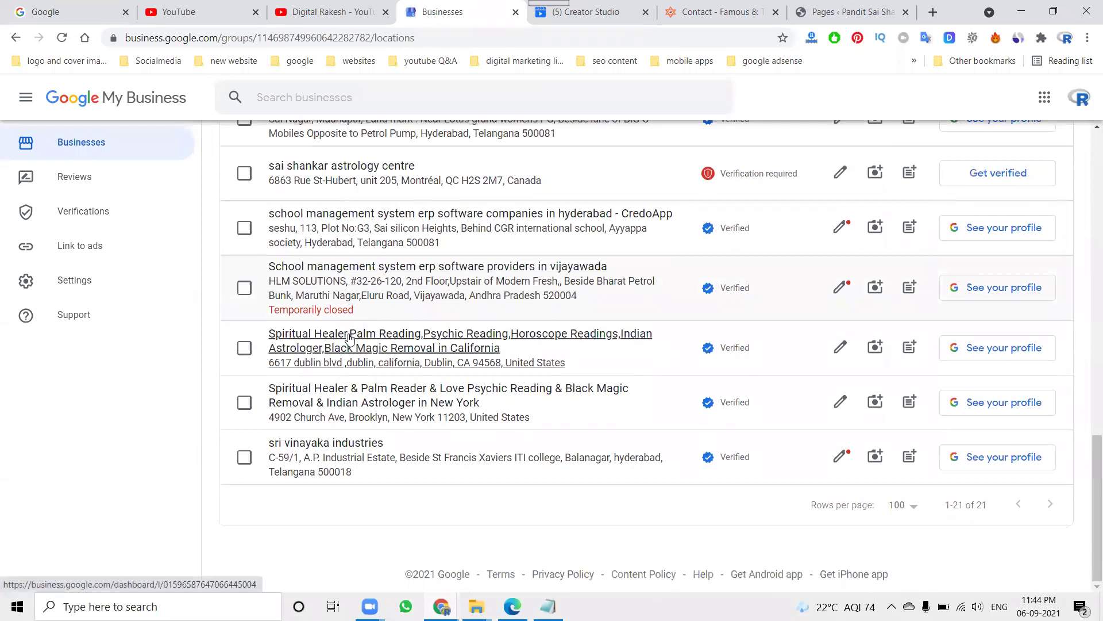
left_click(350, 390)
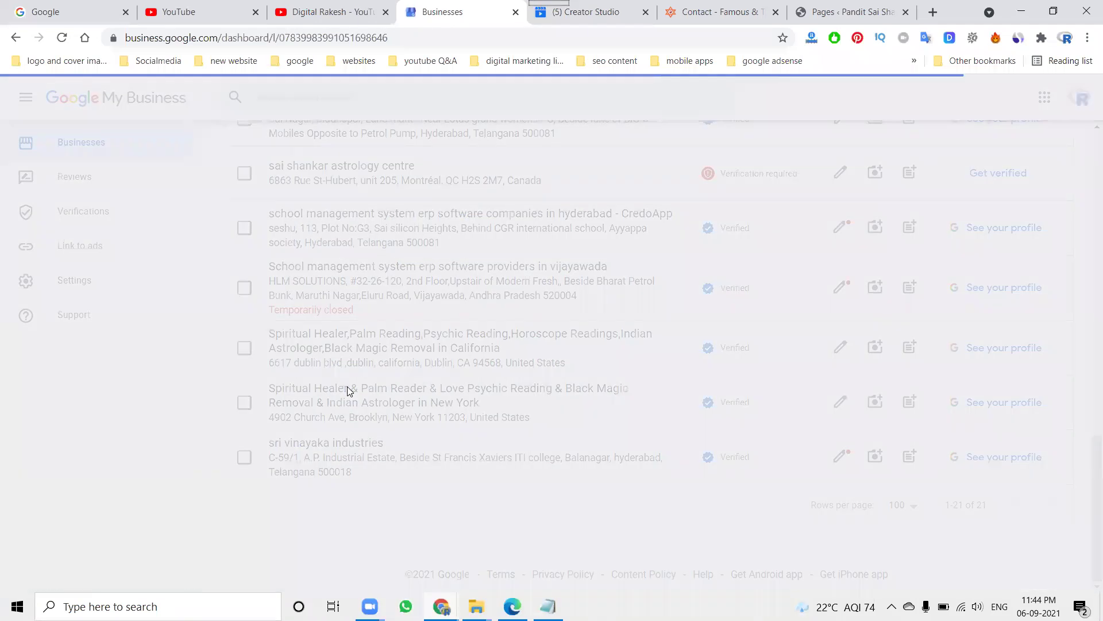
left_click(693, 10)
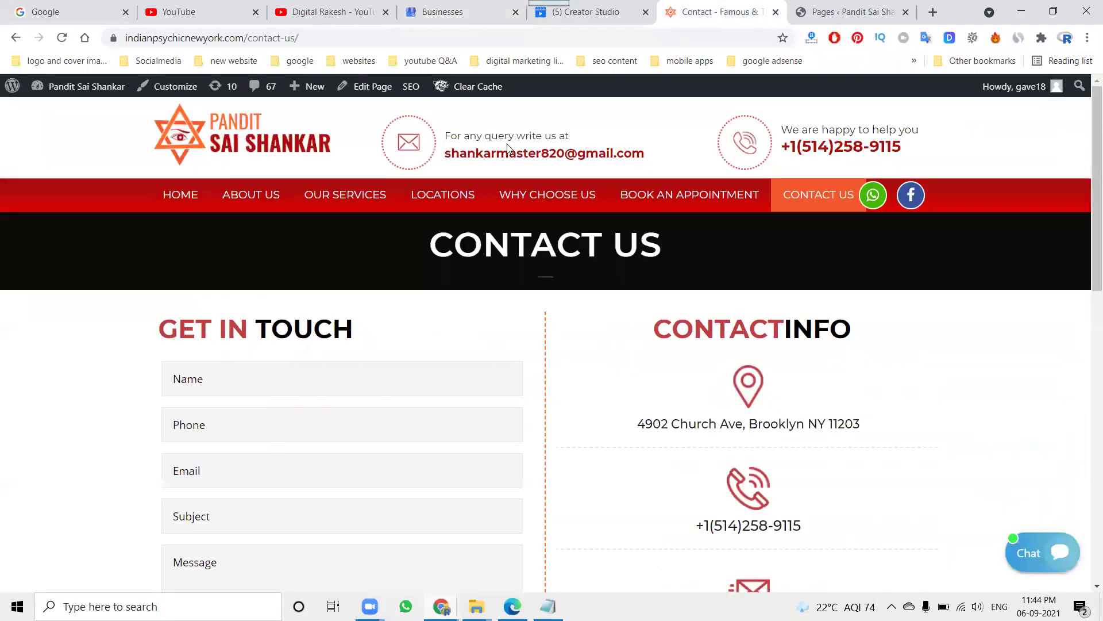
left_click(462, 12)
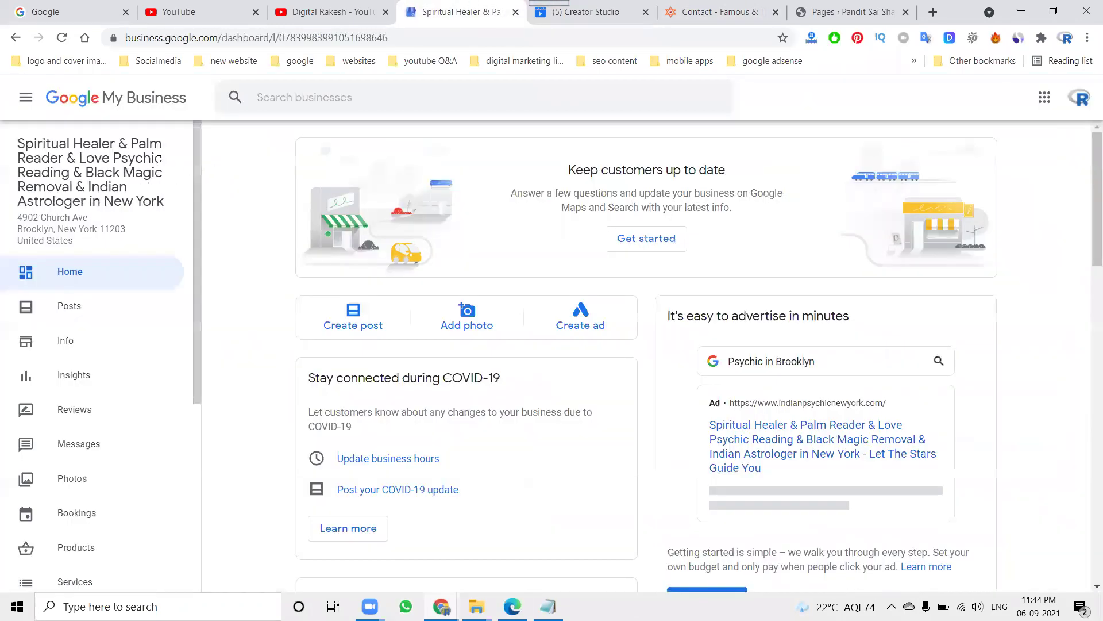
triple_click(128, 164)
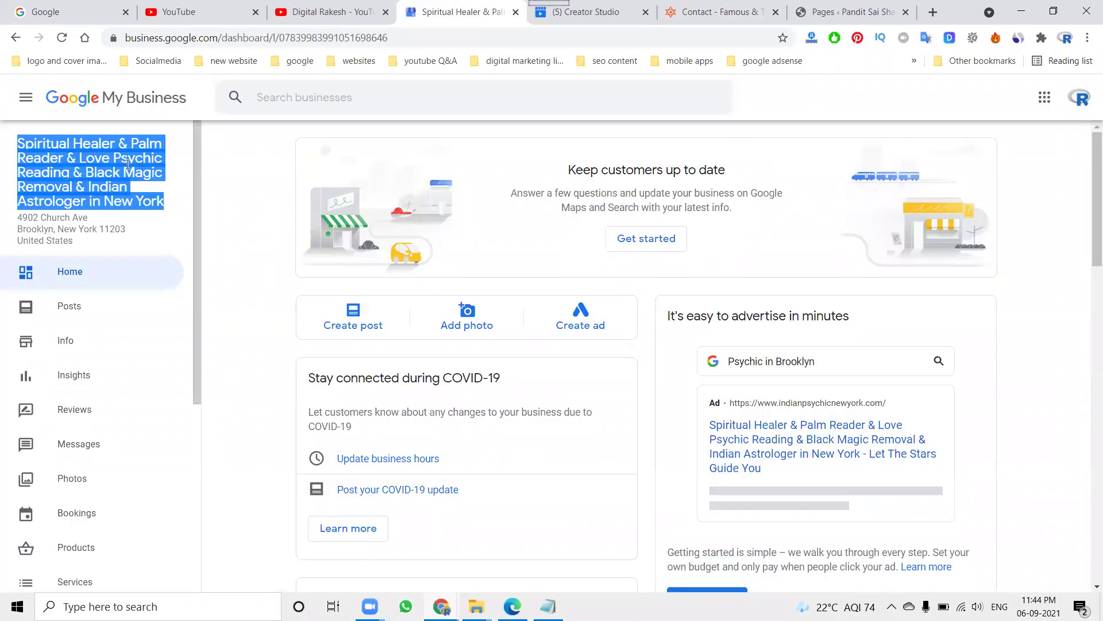
left_click(99, 345)
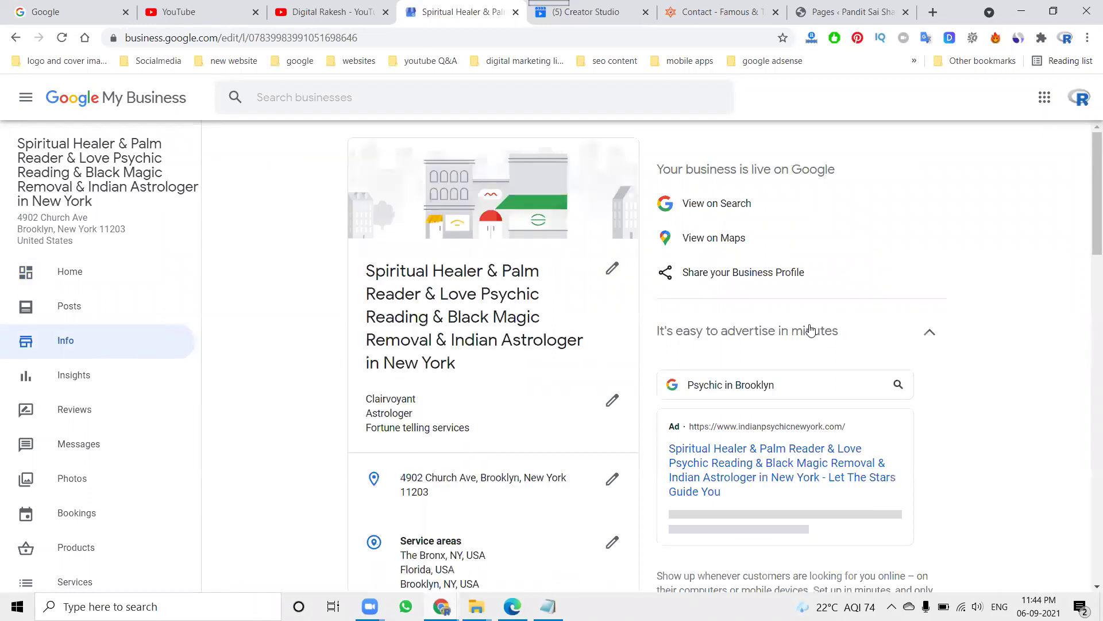
left_click(756, 271)
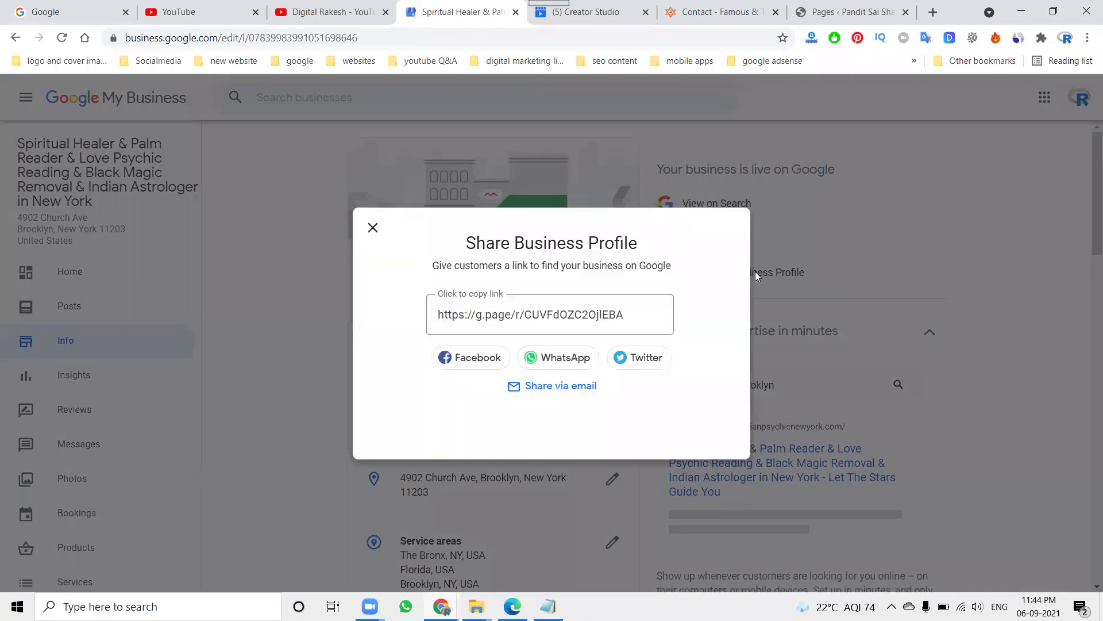
left_click(565, 315)
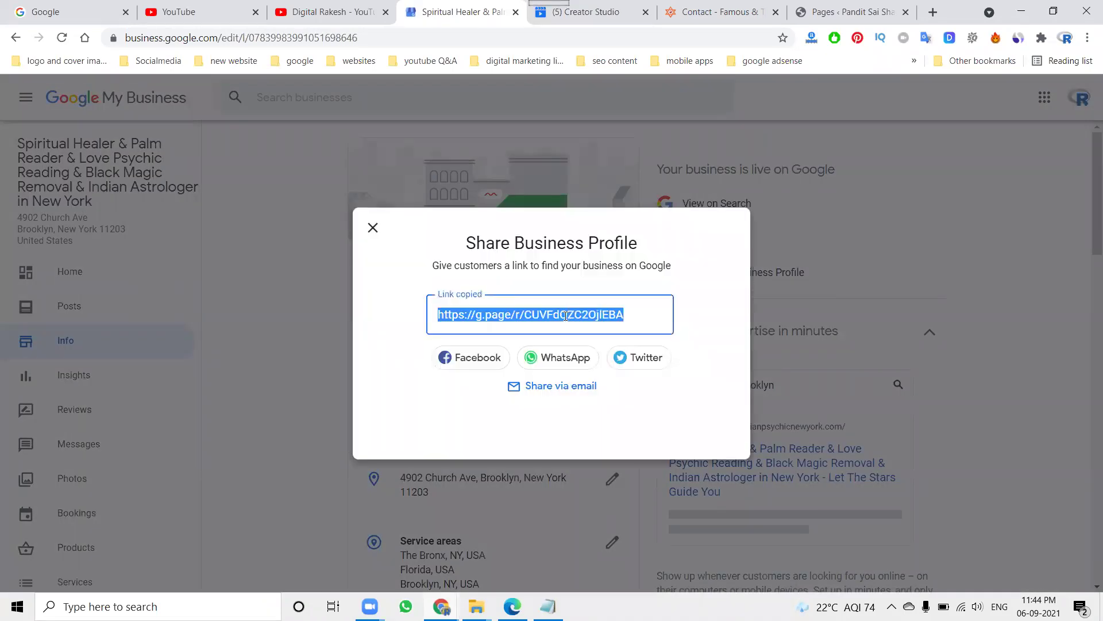
Open the copied business profile link in a new private tab
key("alt+Tab")
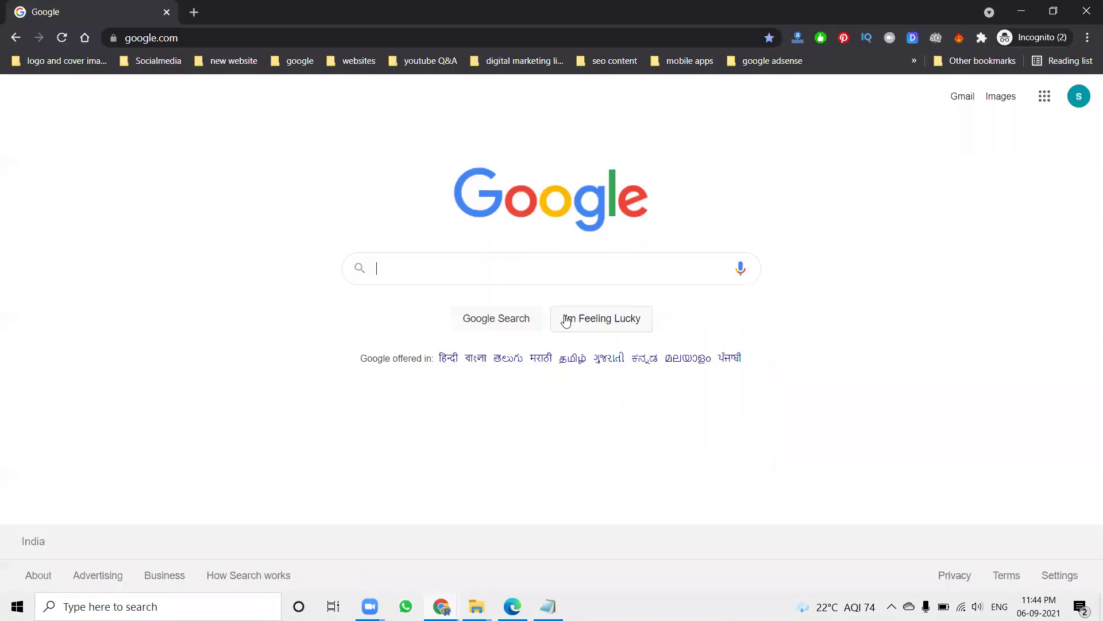
left_click(528, 268)
key("ctrl+v")
key("Return")
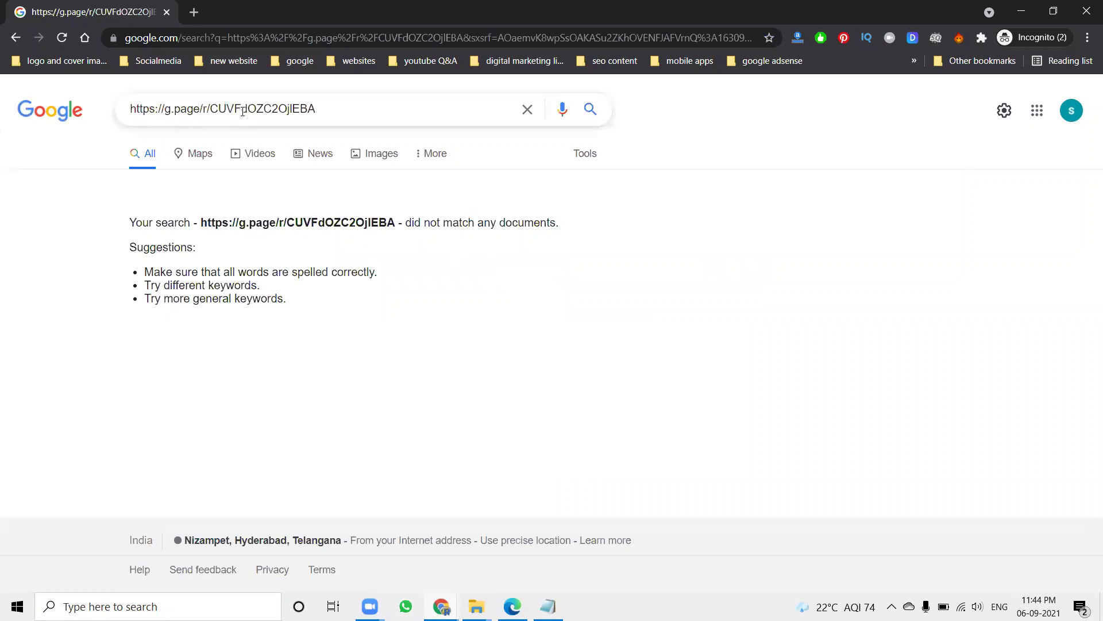
left_click(194, 12)
key("ctrl+v")
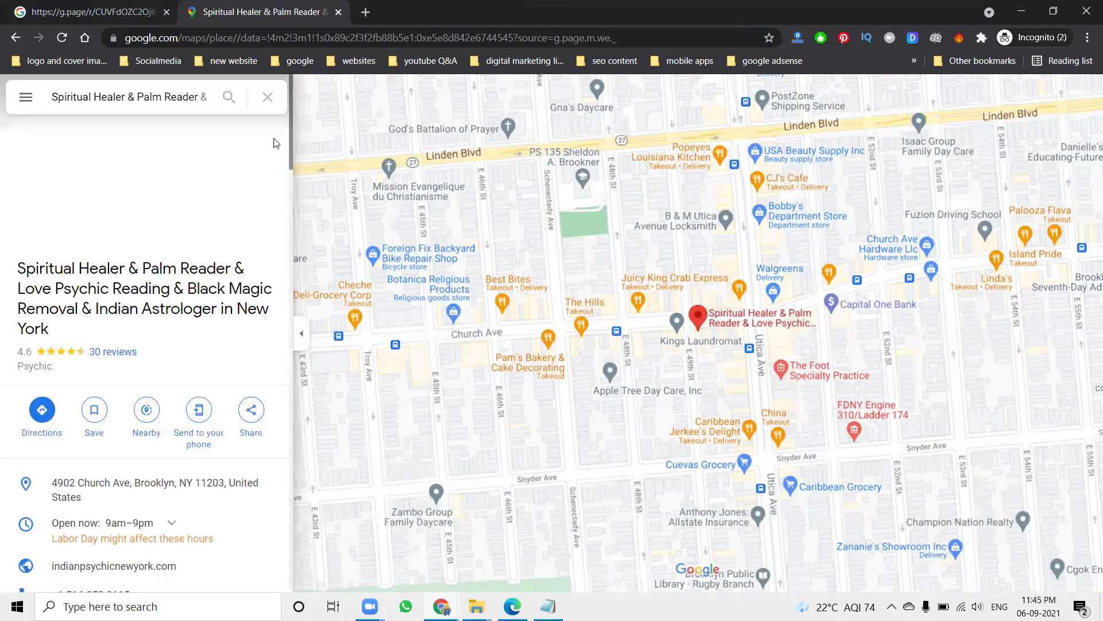
Copy the place's medium-size embed map HTML from its Share dialog
left_click(251, 409)
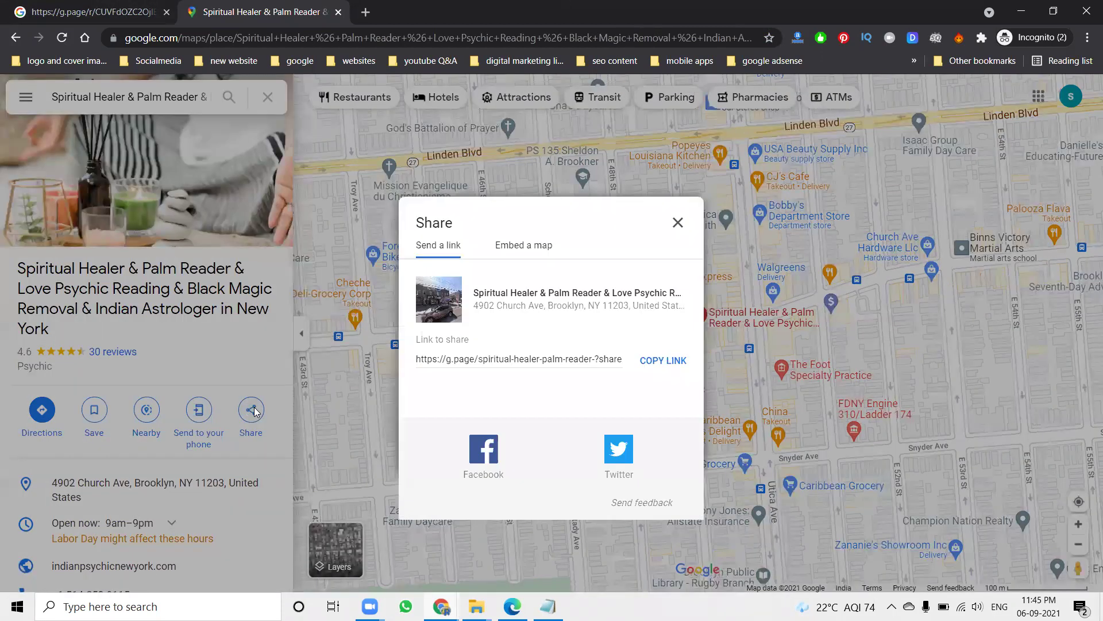
left_click(523, 245)
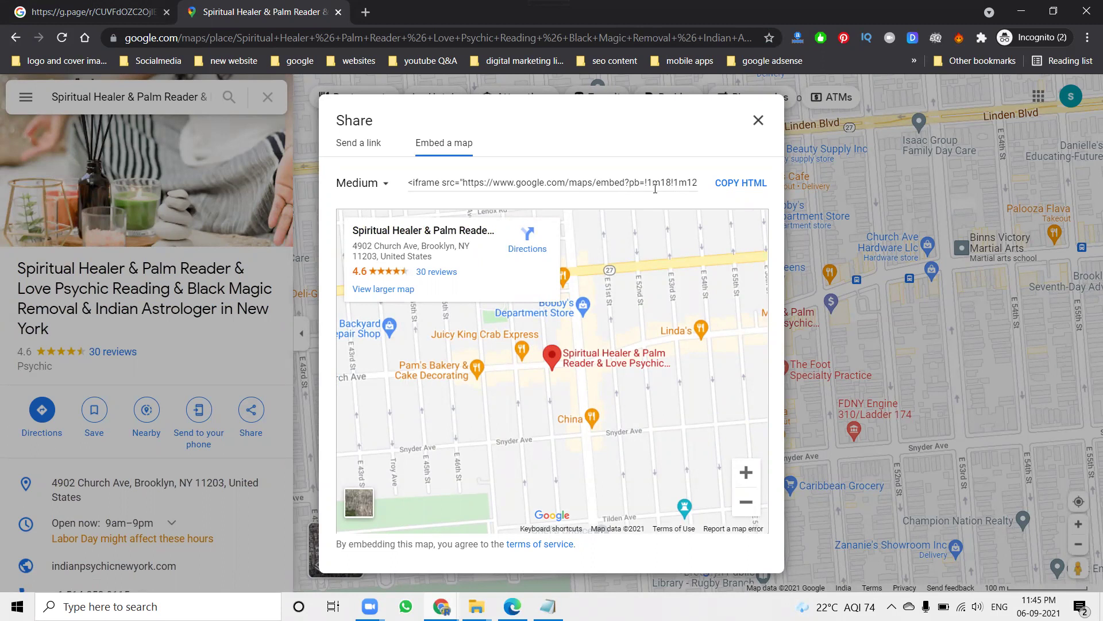
left_click(740, 183)
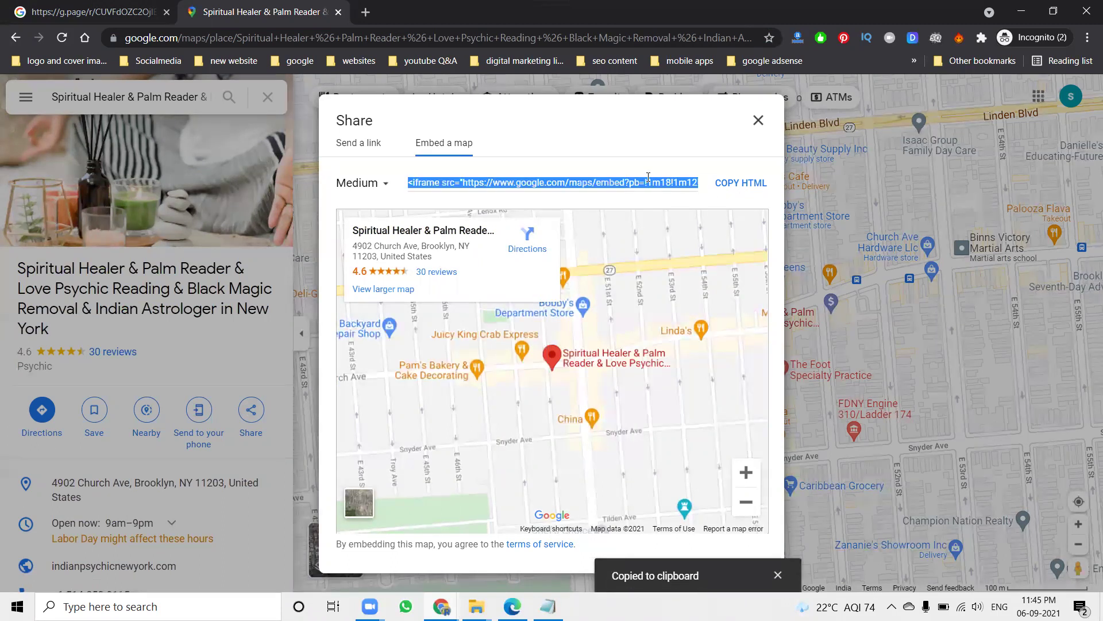
Launch Word, create a blank document, dismiss activation, and paste the iframe code
key("super+r")
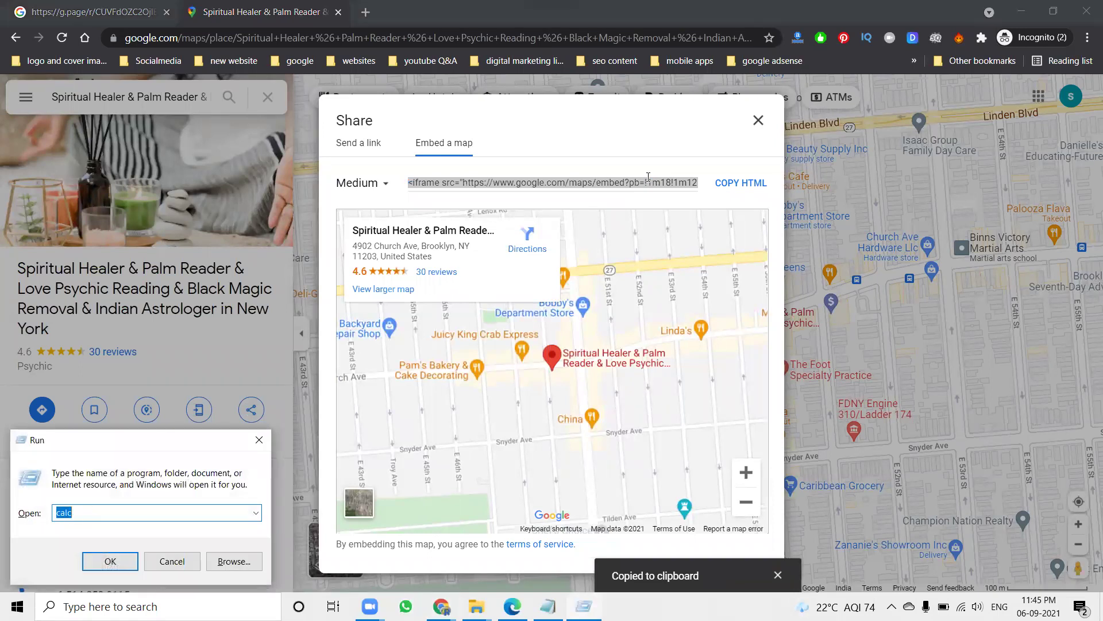
type("notepad")
key("Return")
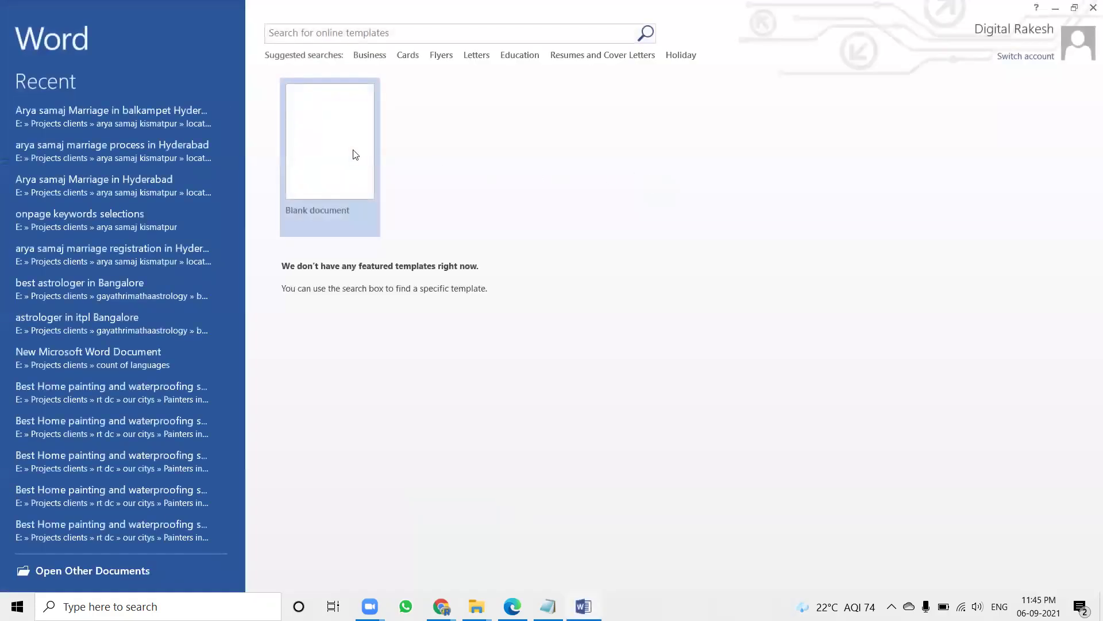
left_click(353, 154)
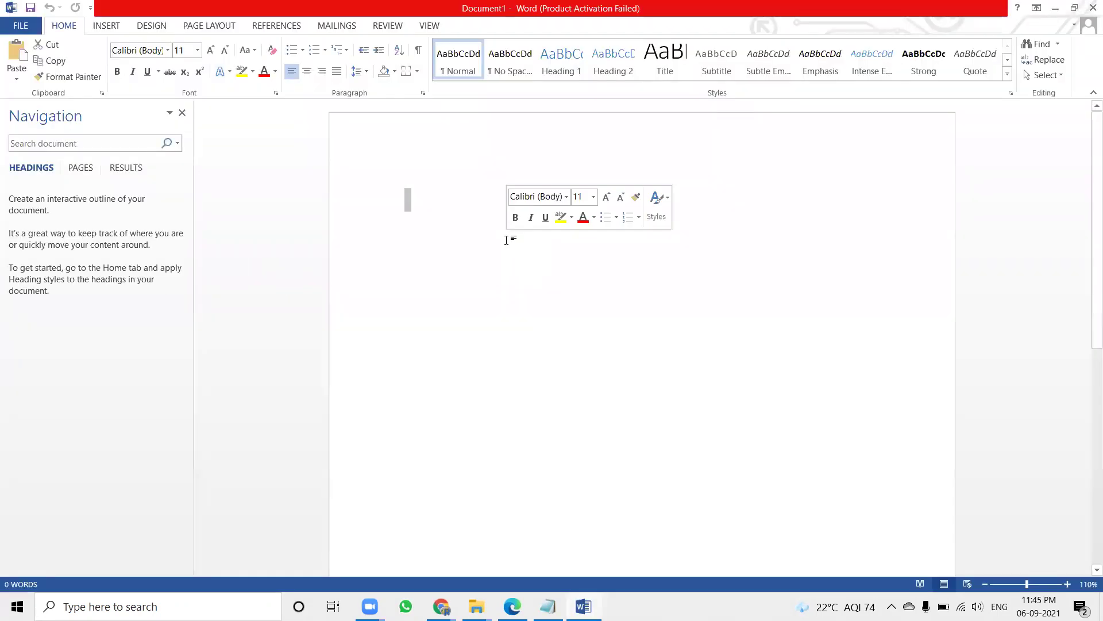
left_click(707, 136)
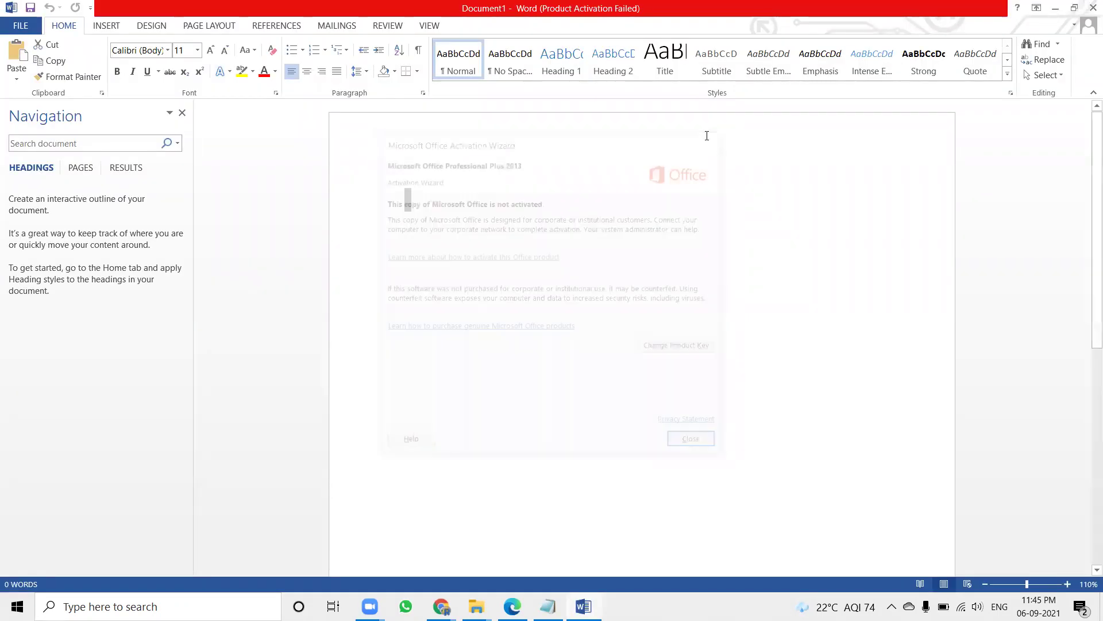
key("ctrl+v")
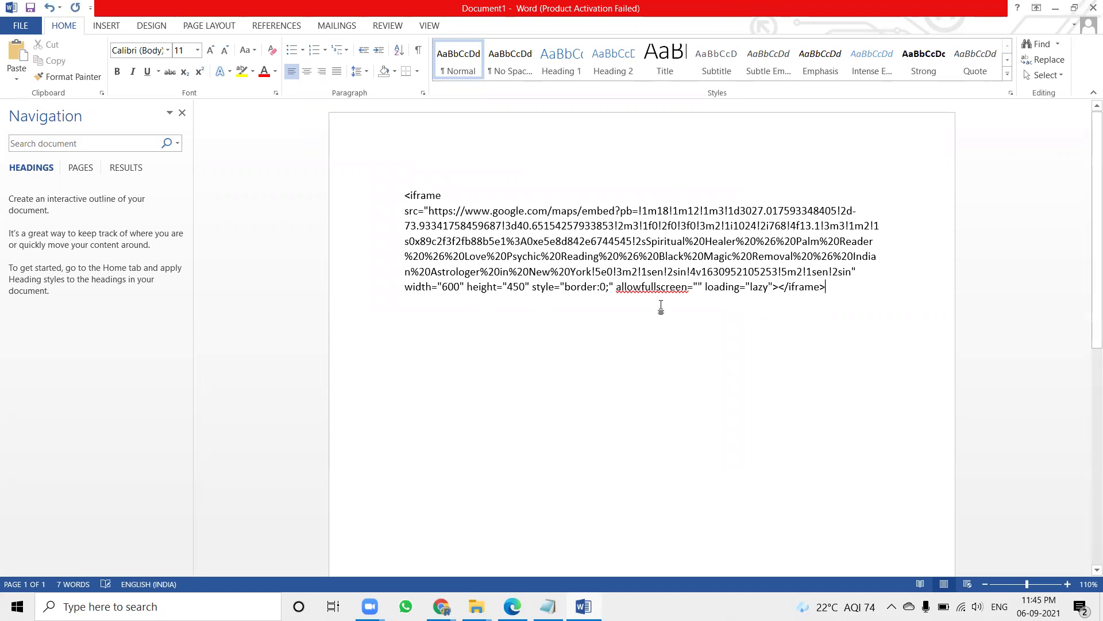
scroll(618, 345, "up", 3)
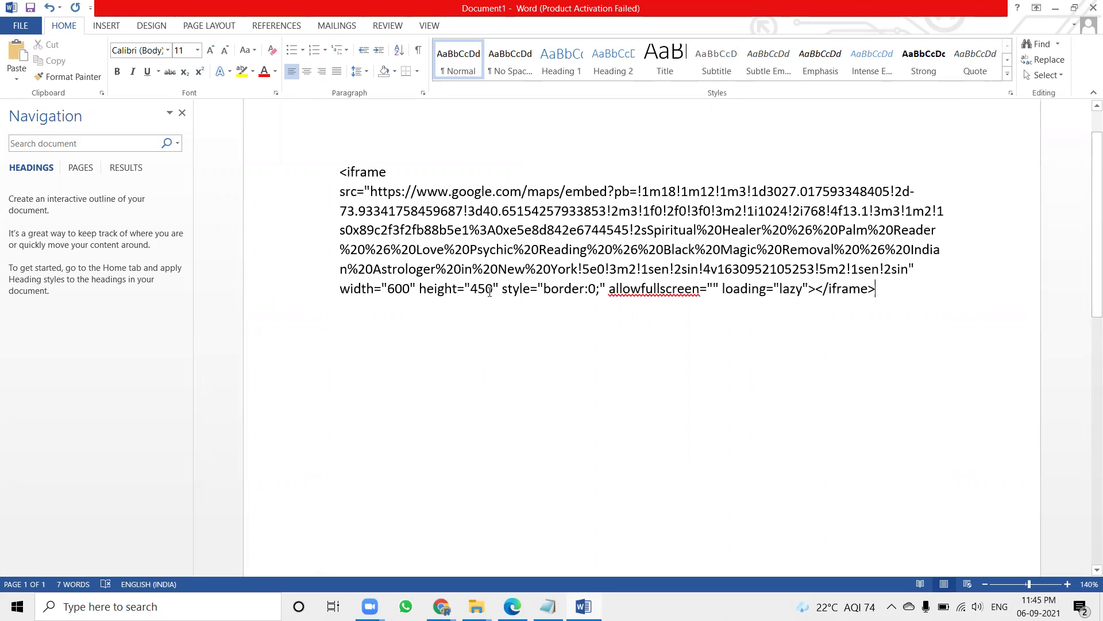
Close the sharing dialog, recheck the live Contact page, and reload the WordPress Pages list
key("alt+Tab")
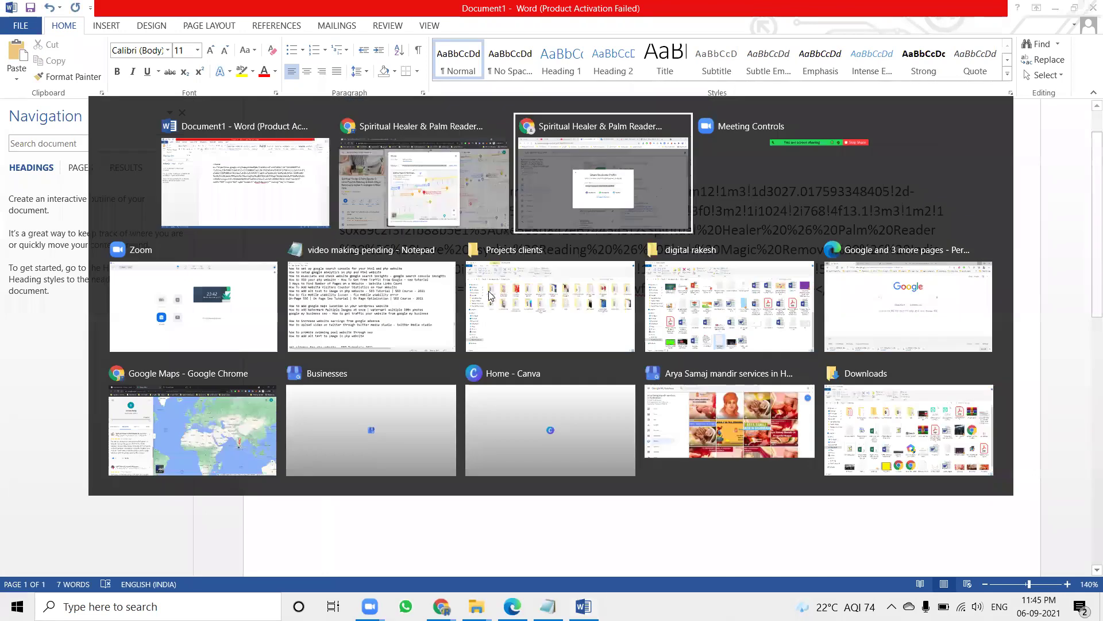
left_click(373, 228)
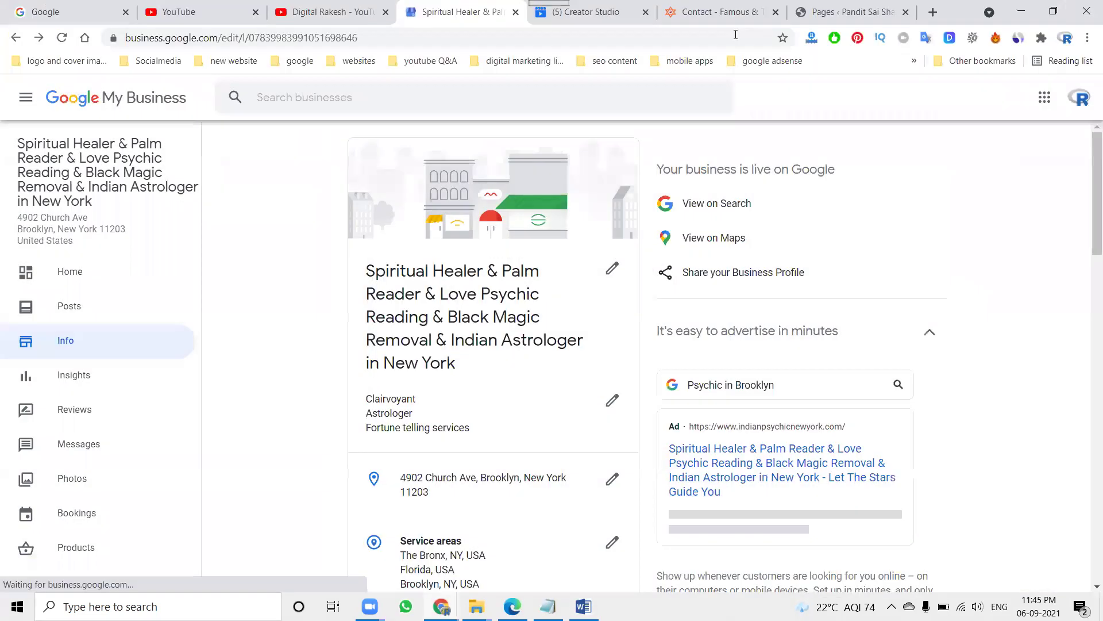
left_click(720, 12)
left_click(843, 11)
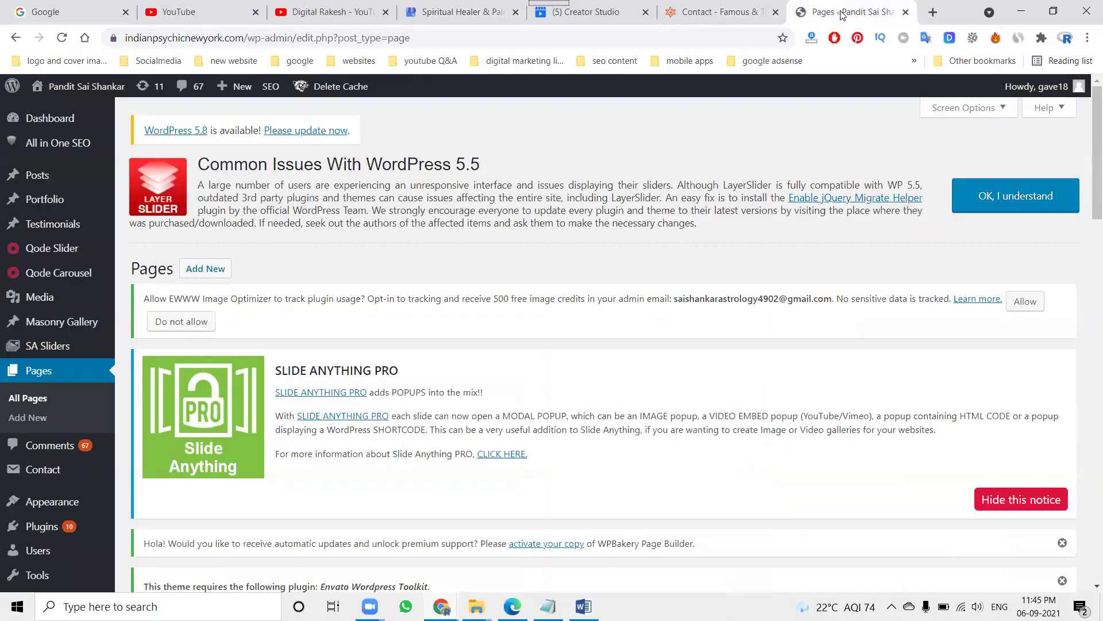
left_click(720, 11)
scroll(692, 317, "down", 5)
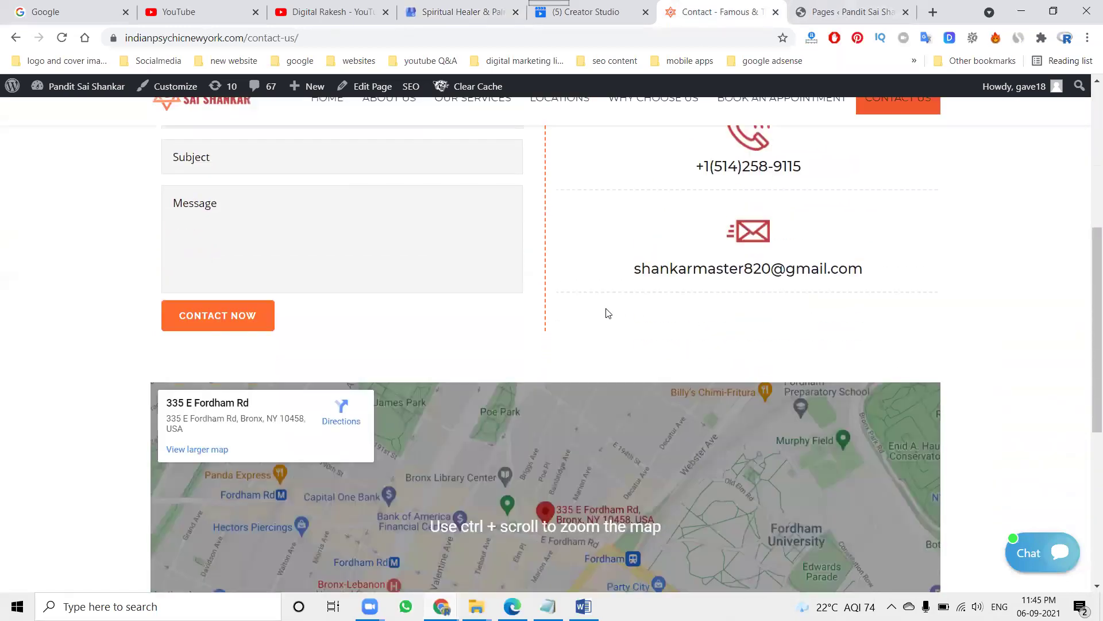
scroll(603, 302, "down", 4)
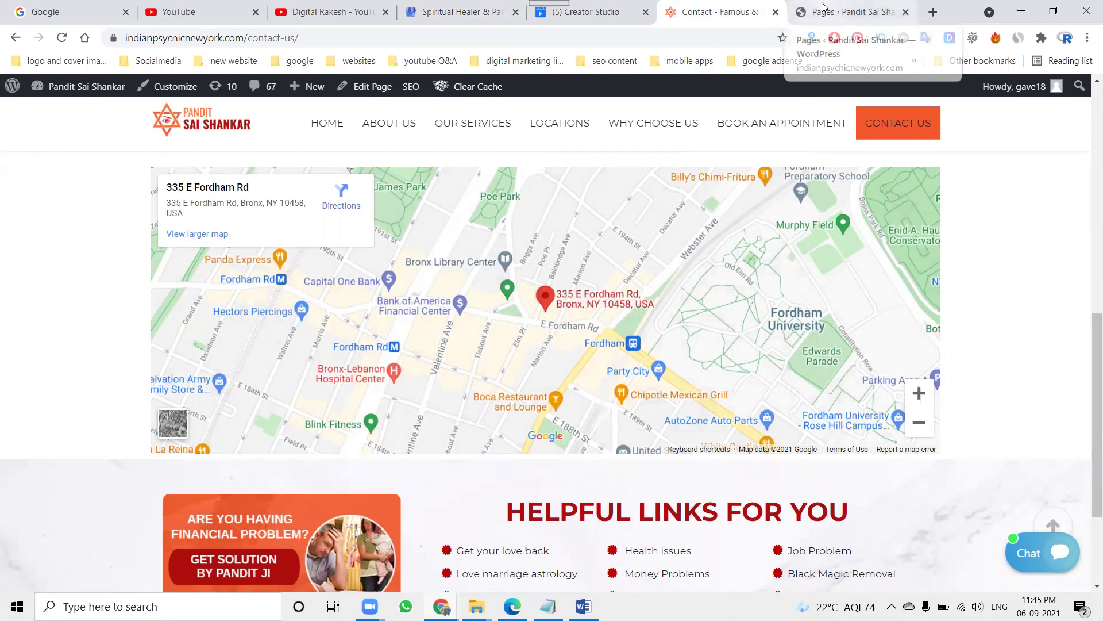
left_click(842, 11)
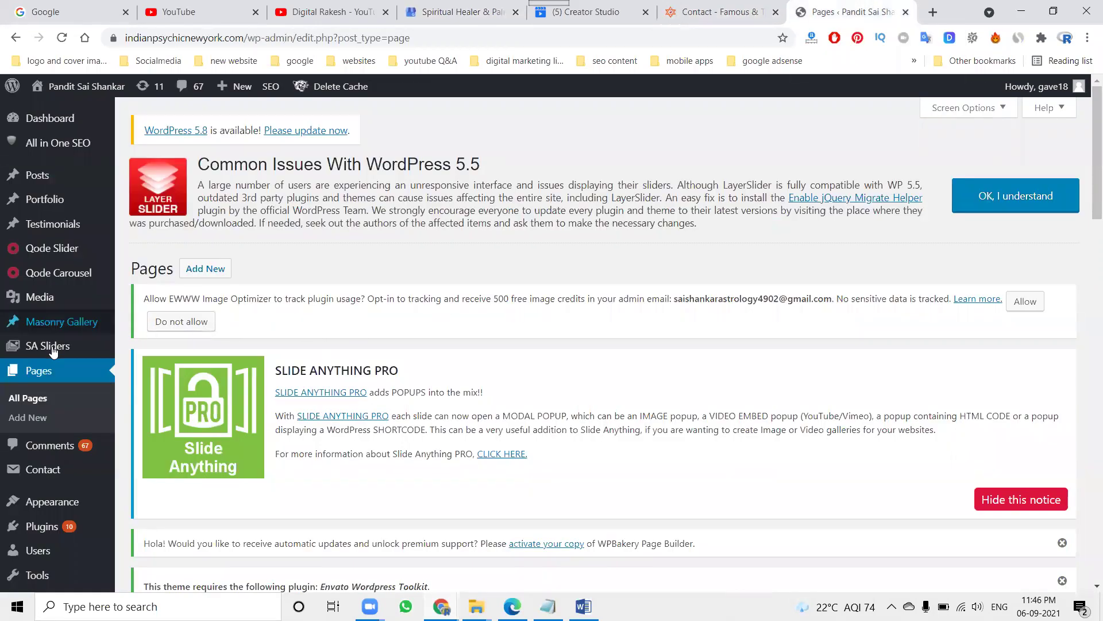
left_click(38, 370)
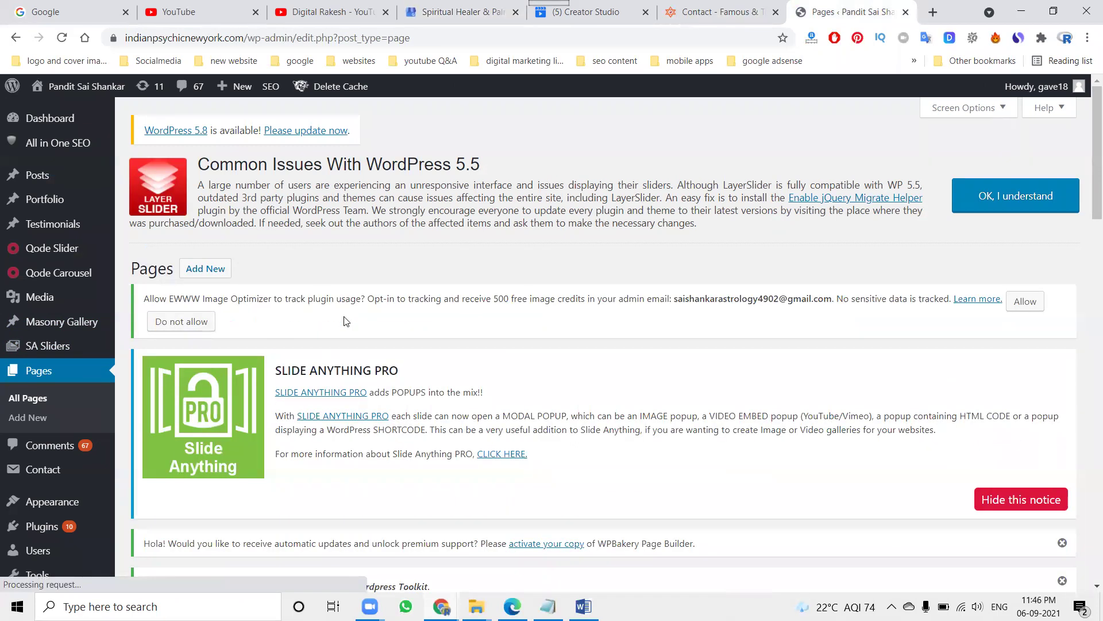
scroll(343, 321, "down", 5)
scroll(344, 321, "down", 5)
scroll(344, 321, "down", 2)
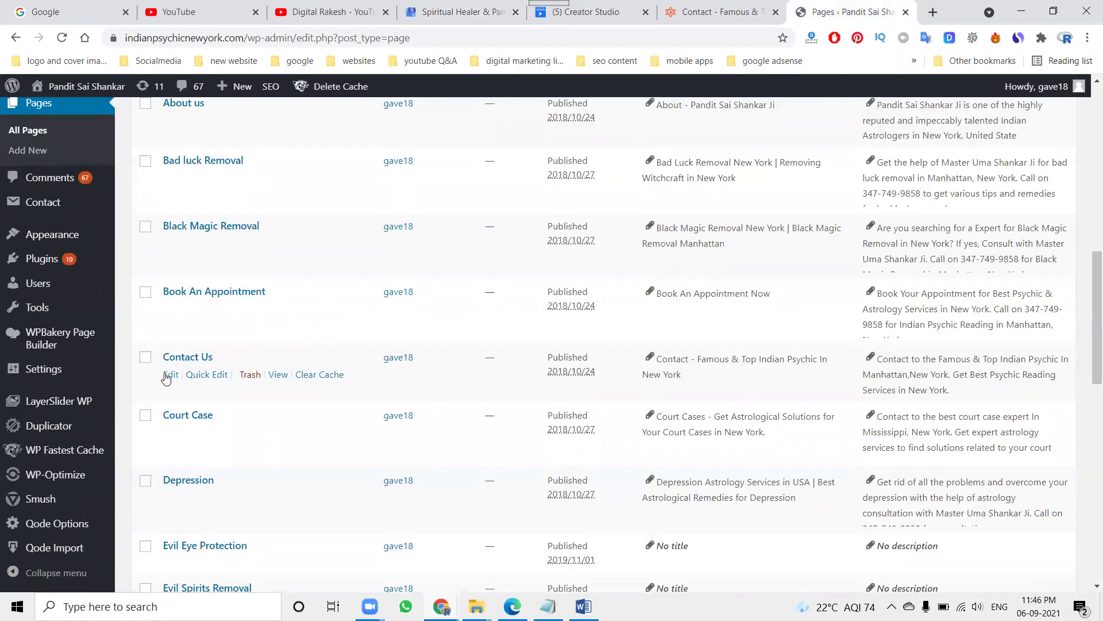
Open Contact Us in WPBakery Page Builder via its Edit link
left_click(170, 375)
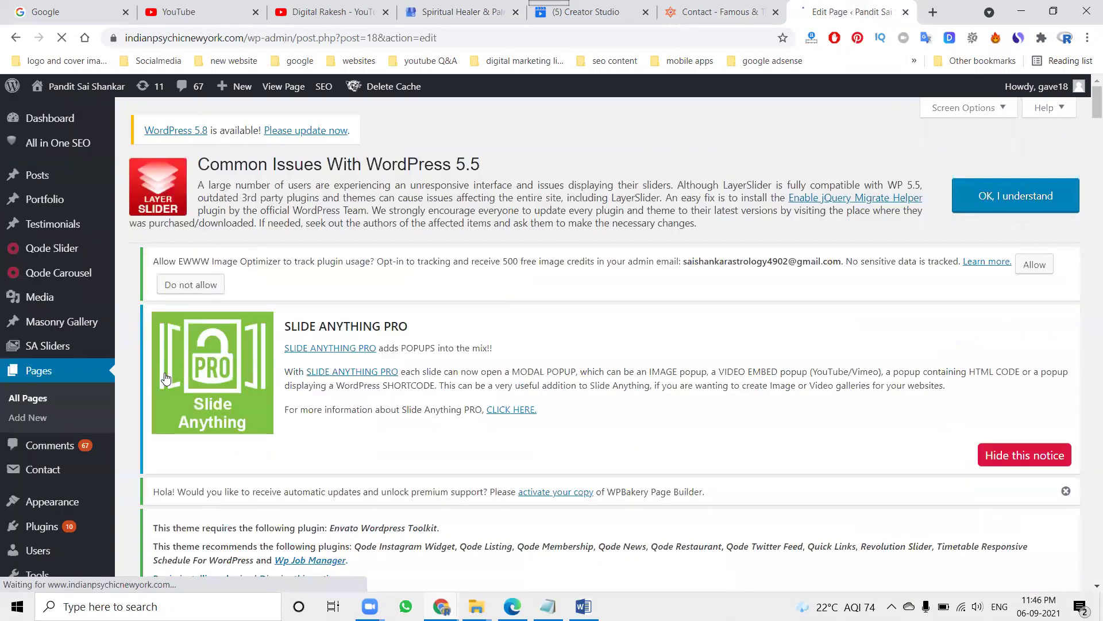
scroll(680, 296, "down", 5)
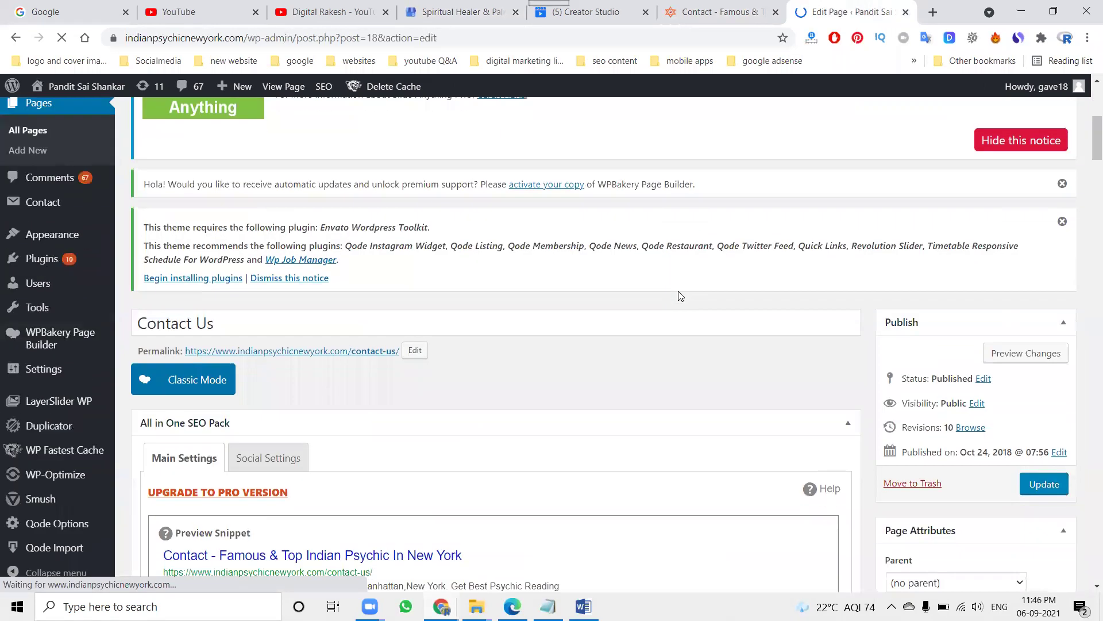
scroll(680, 296, "down", 5)
scroll(680, 296, "down", 4)
scroll(679, 295, "down", 5)
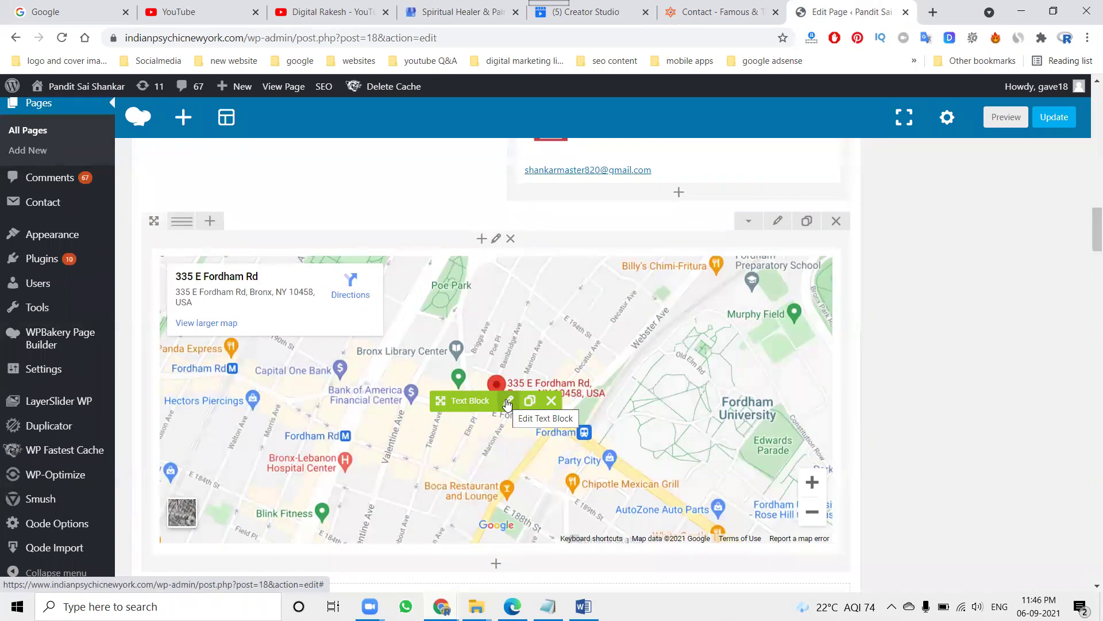
Open the map Text Block's settings and show its raw HTML in the Text tab
left_click(509, 401)
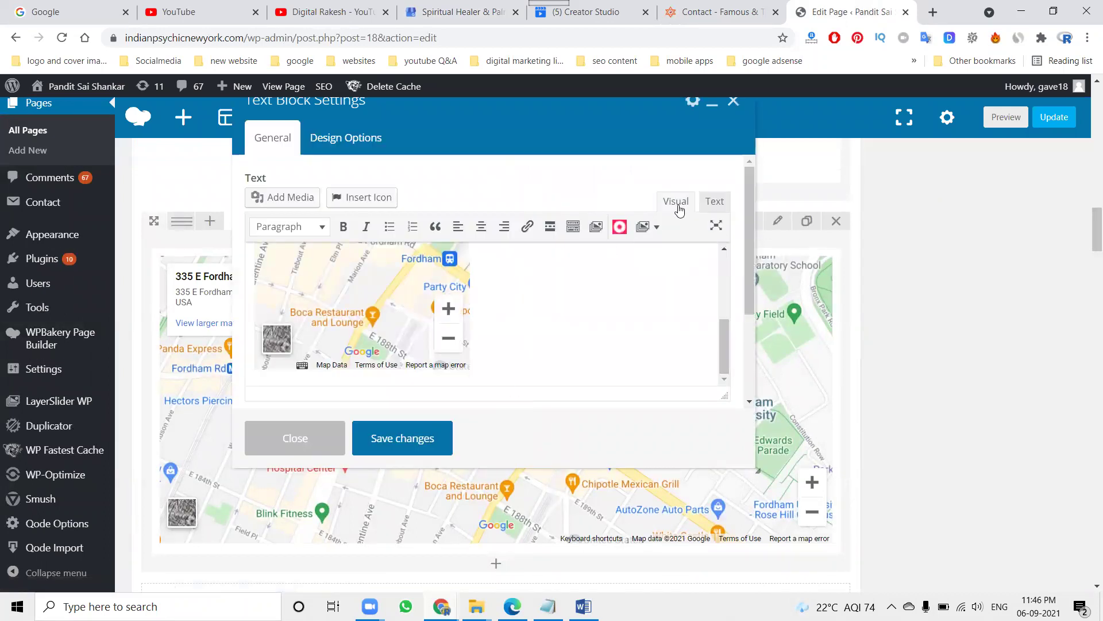
left_click(714, 201)
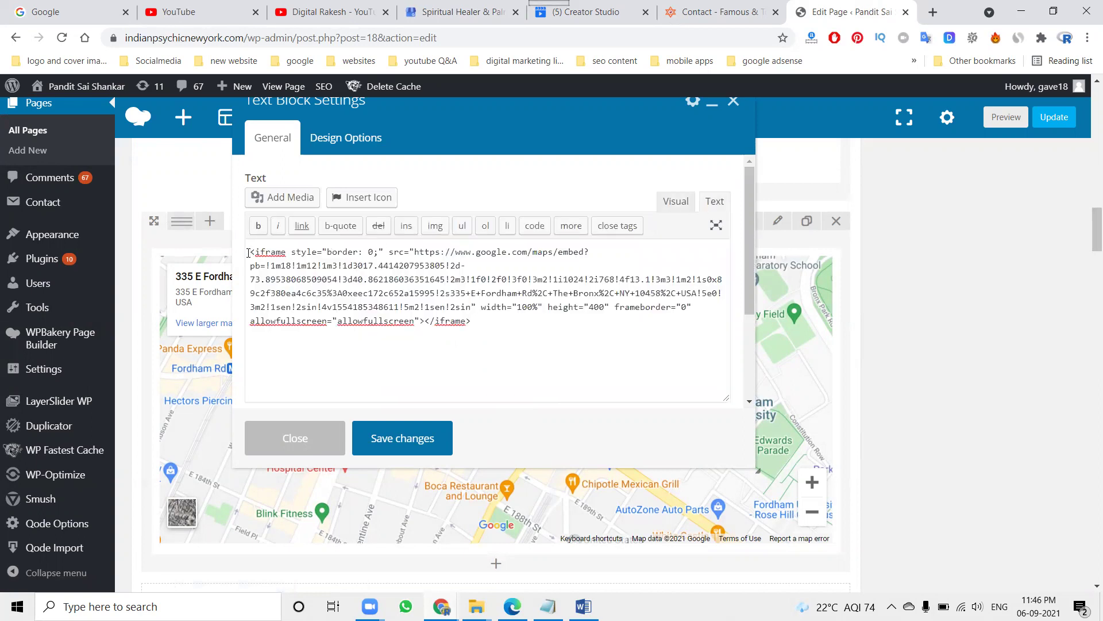
type("<!--")
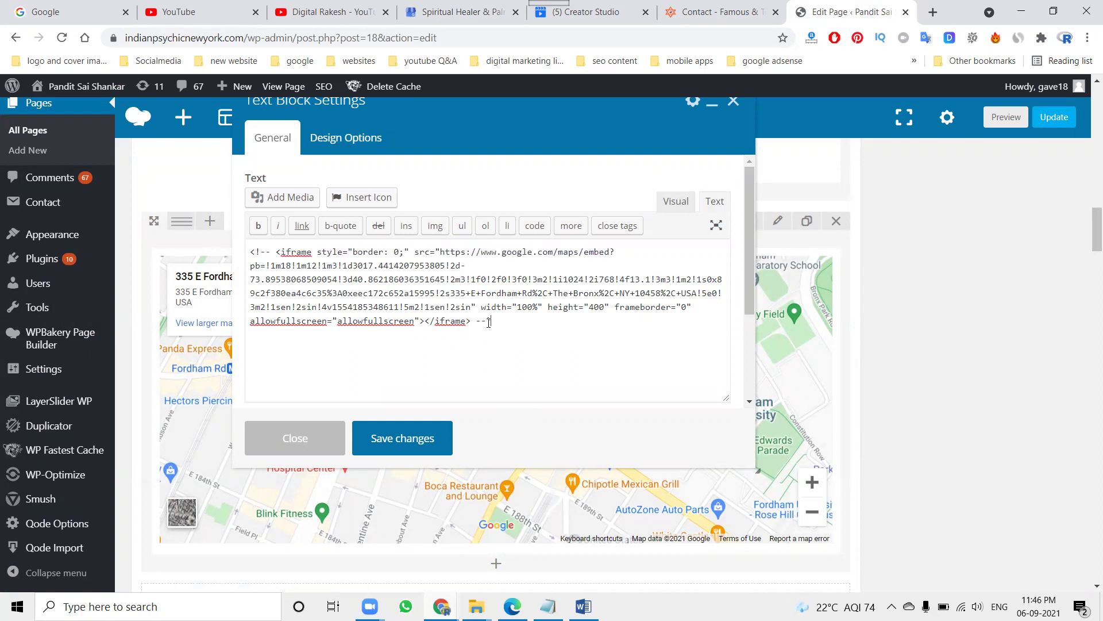
Preview the commented code, delete the comment markers, and select the Fordham Rd iframe
left_click(676, 201)
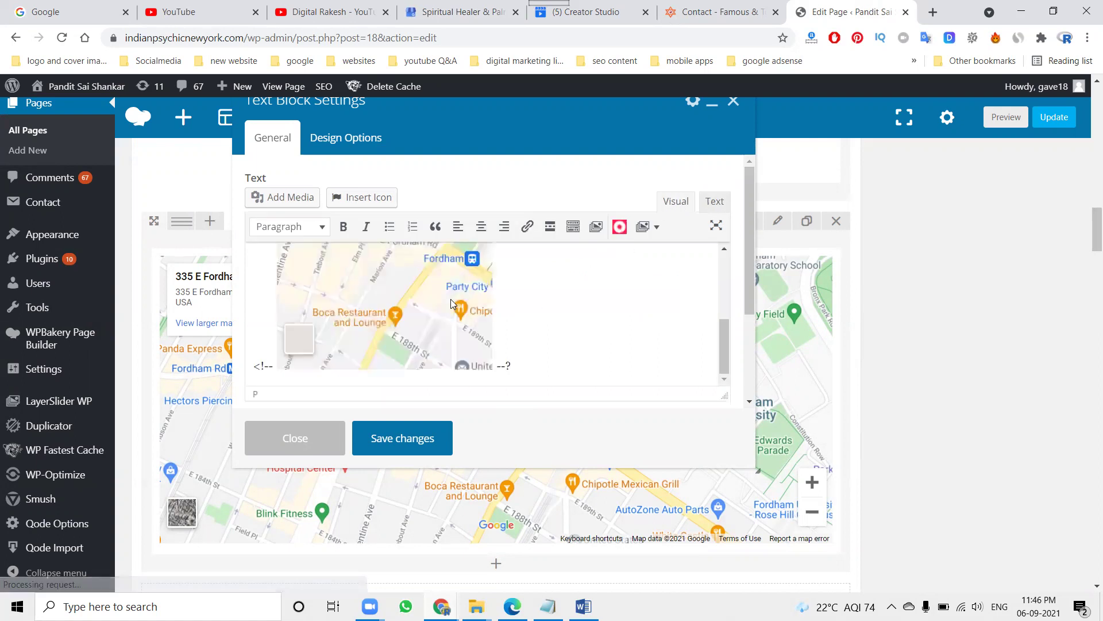
left_click(713, 201)
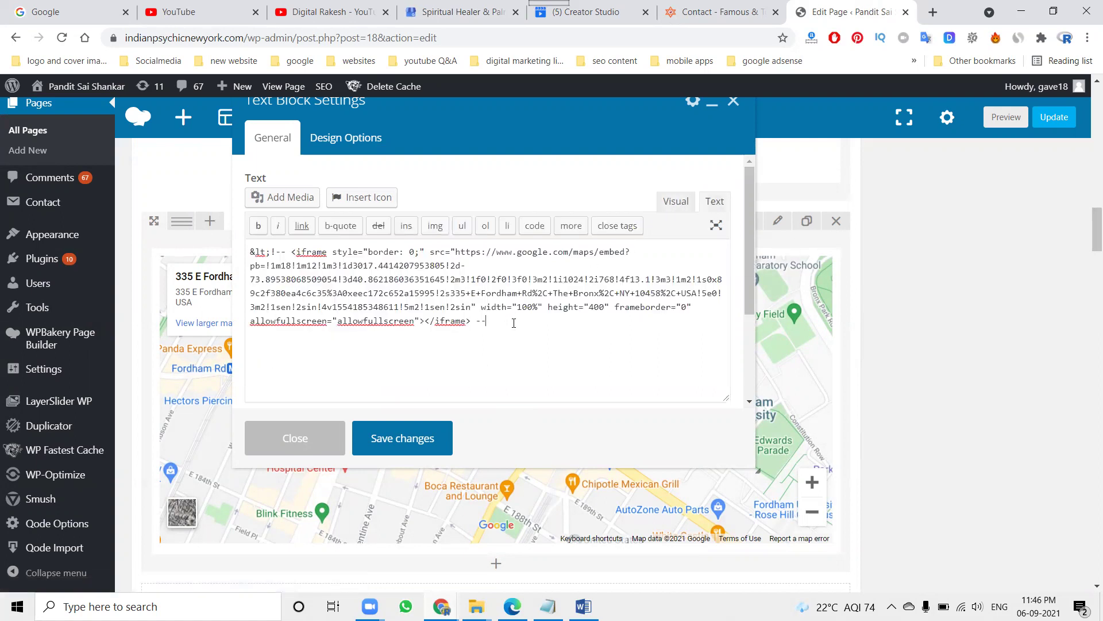
left_click(674, 201)
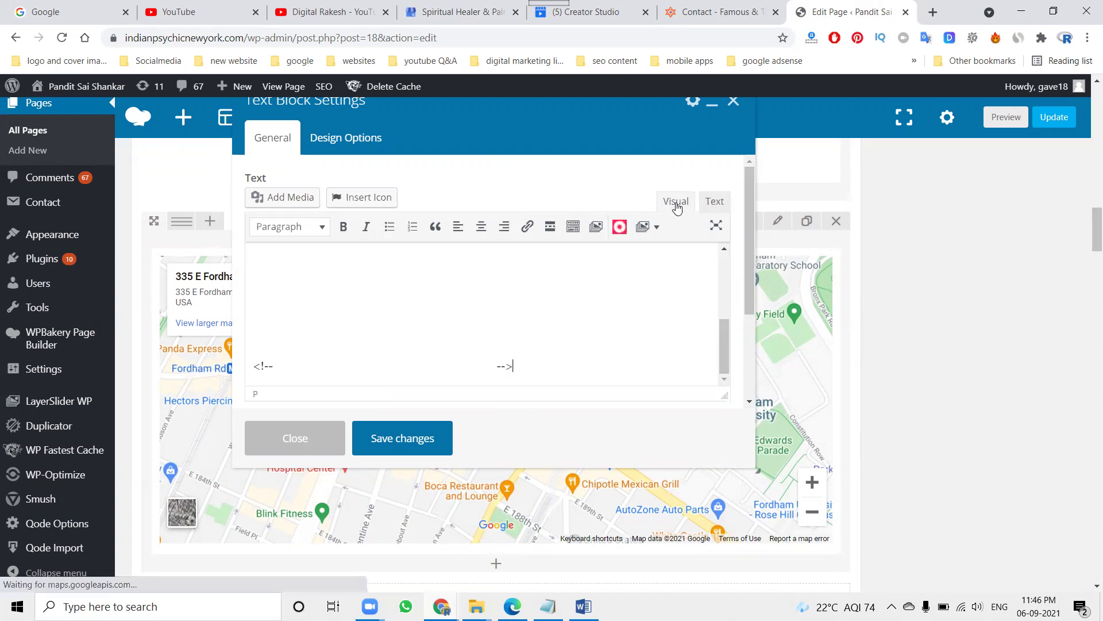
left_click(714, 201)
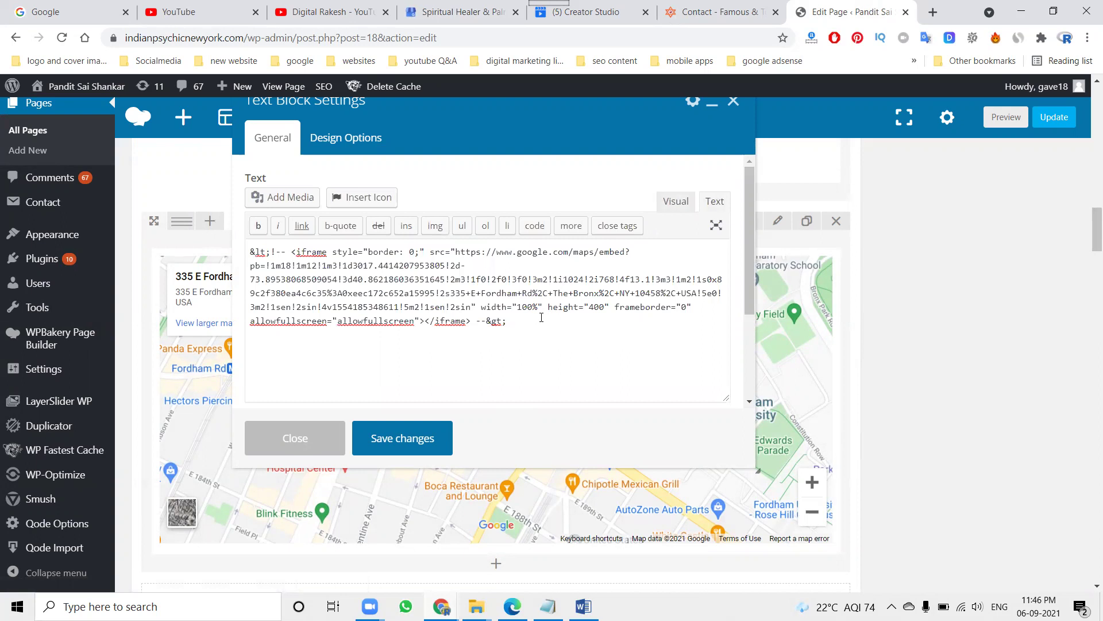
key("BackSpace")
key("BackSpace")
key("BackSpace")
key("BackSpace")
key("BackSpace")
key("BackSpace")
key("BackSpace")
key("BackSpace")
key("BackSpace")
key("BackSpace")
key("BackSpace")
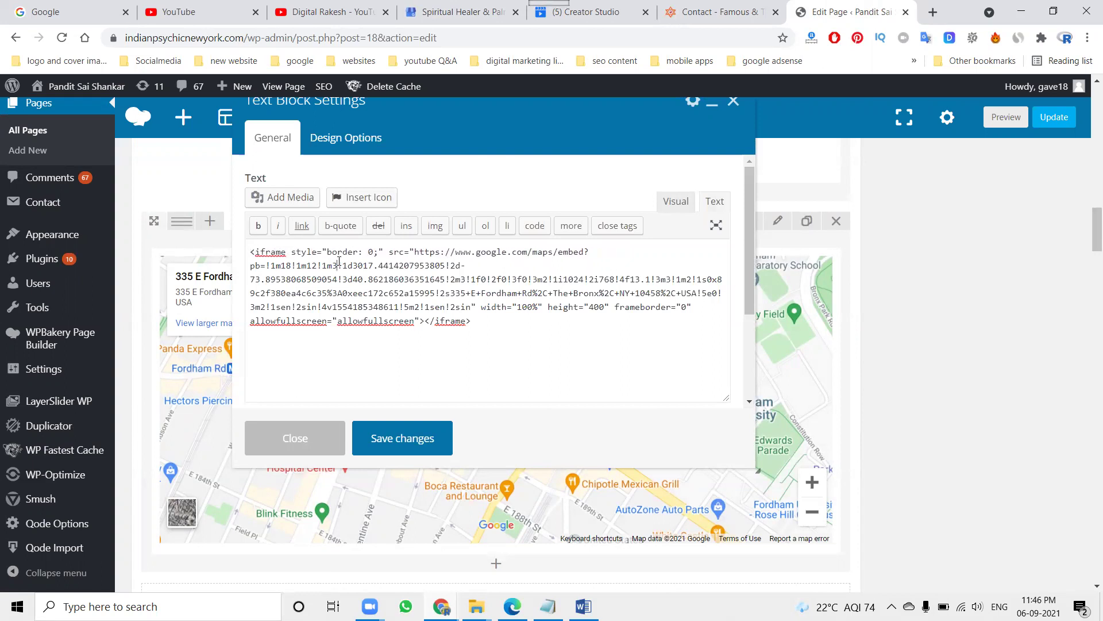
key("ctrl+a")
key("ctrl+c")
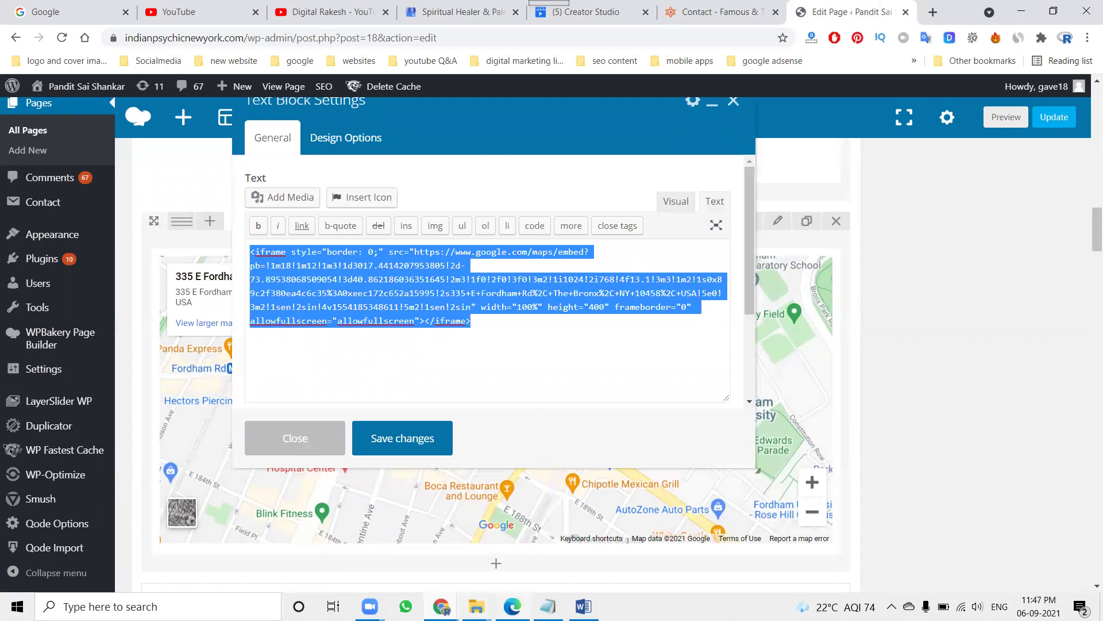
Replace the old iframe with the new Spiritual Healer map embed copied from Word
left_click(584, 606)
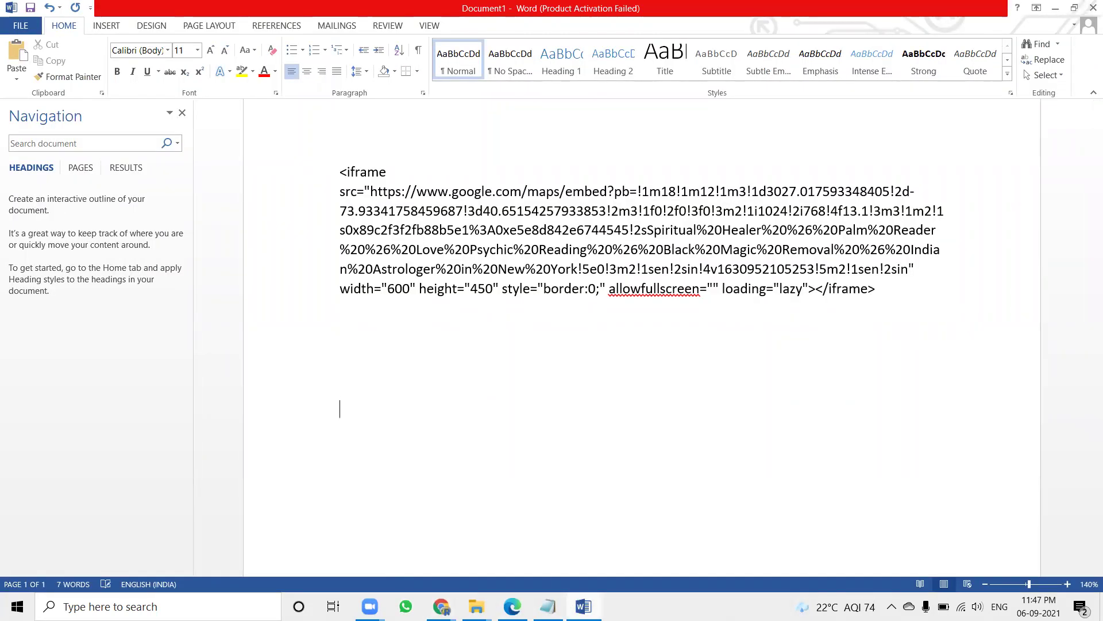
key("ctrl+v")
left_click_drag(536, 229, 322, 179)
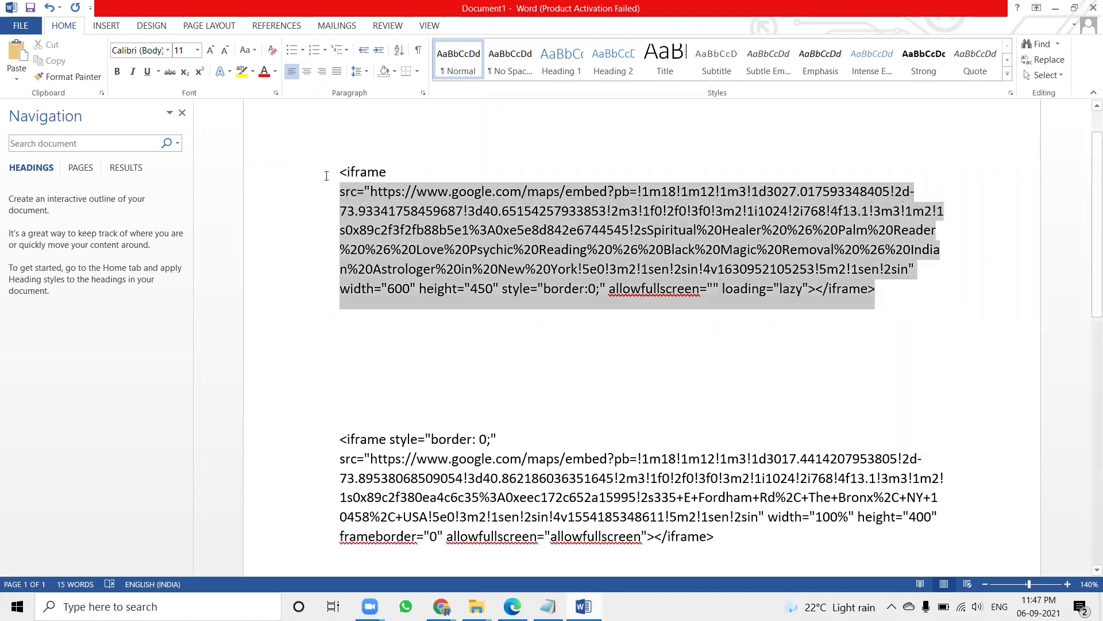
key("alt+Tab")
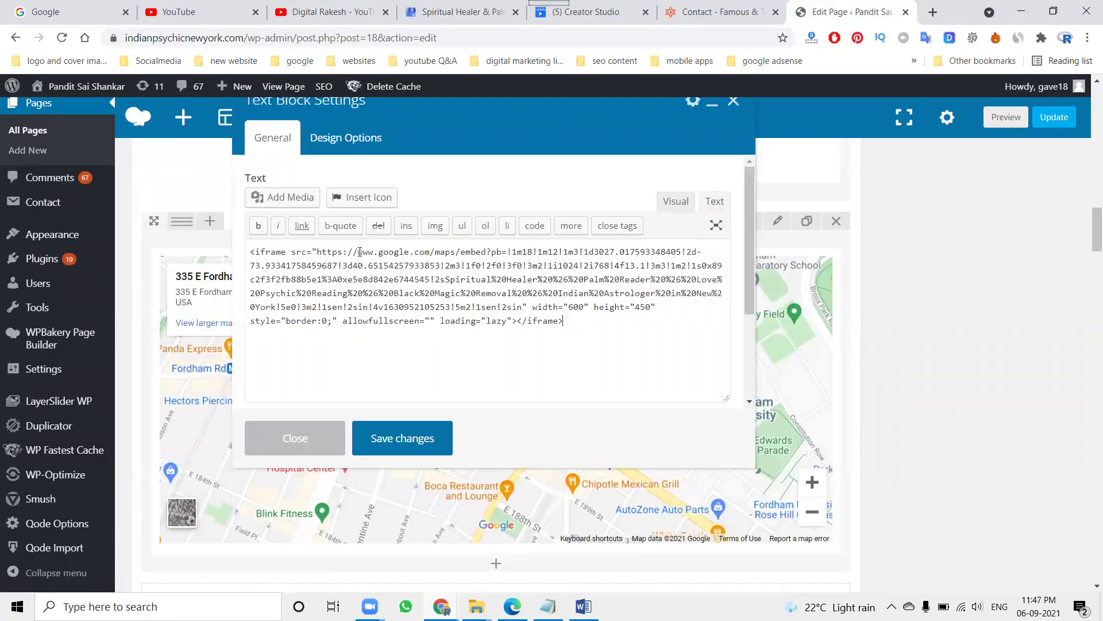
key("ctrl+z")
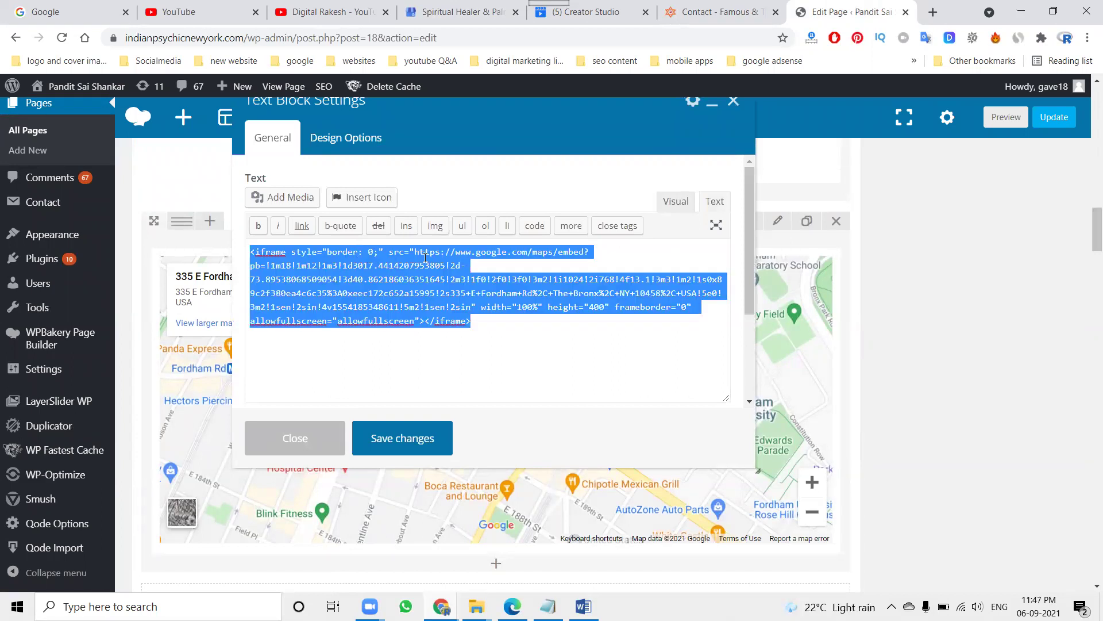
left_click(354, 287)
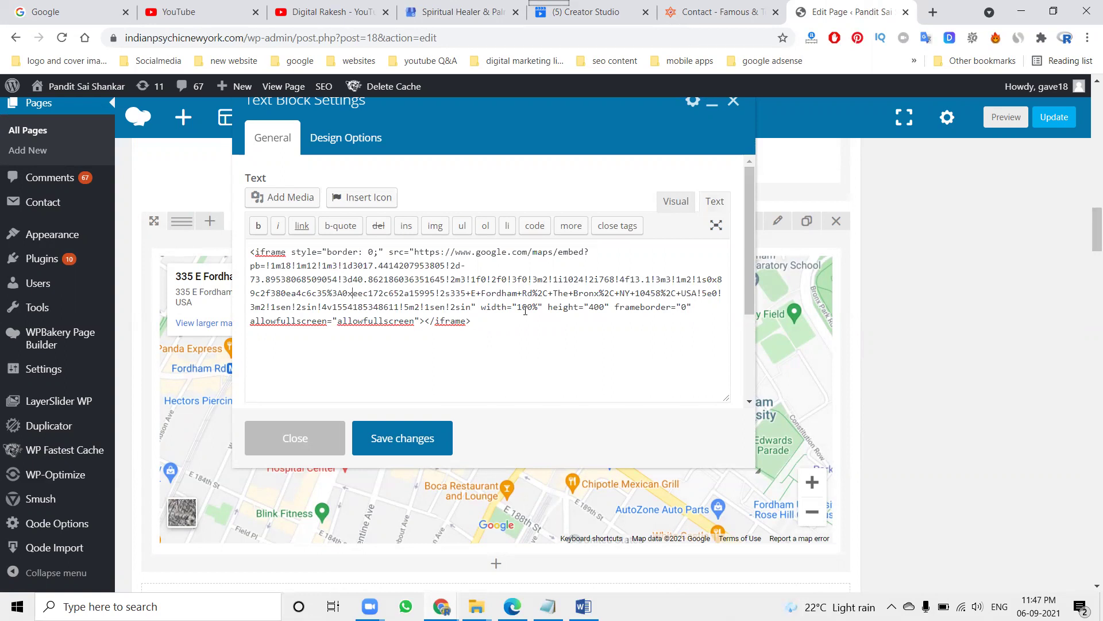
key("ctrl+a")
key("ctrl+v")
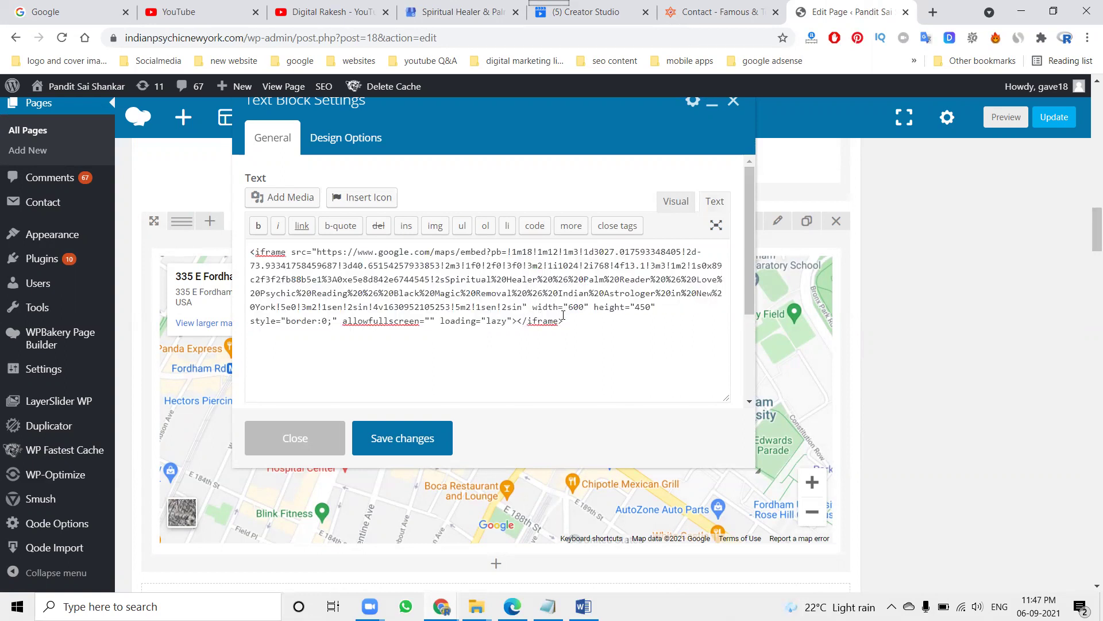
Change the embed width from 600 to 100% and preview it in Visual
left_click(575, 307)
key("BackSpace")
type("1")
type("%")
left_click(676, 200)
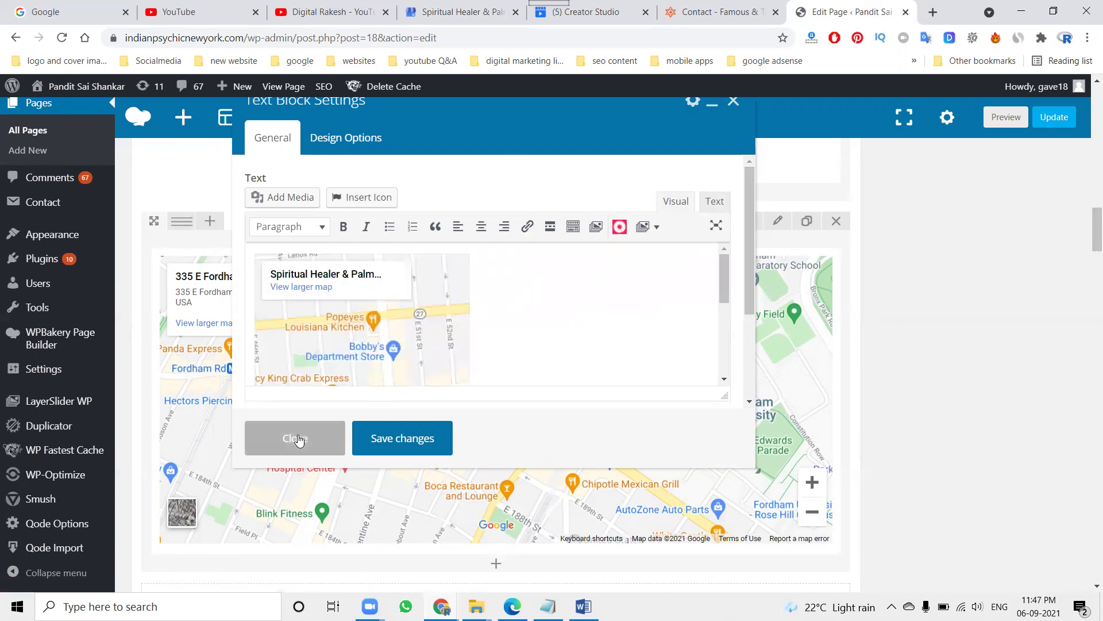
Close the block settings and reload the live Contact Us page, still showing Fordham Rd
left_click(377, 438)
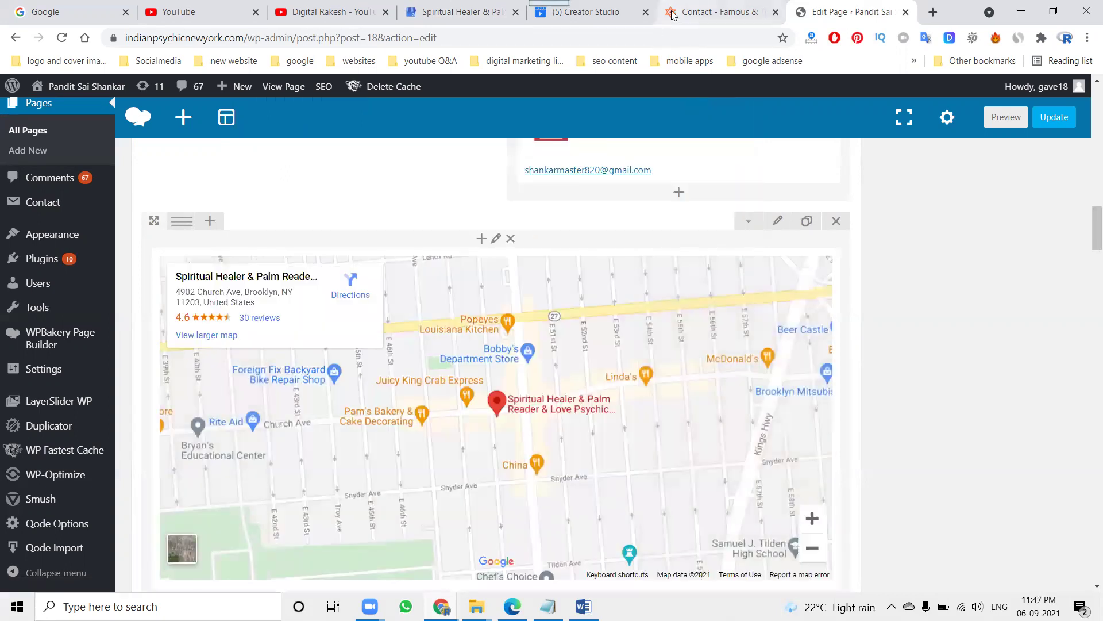
left_click(671, 13)
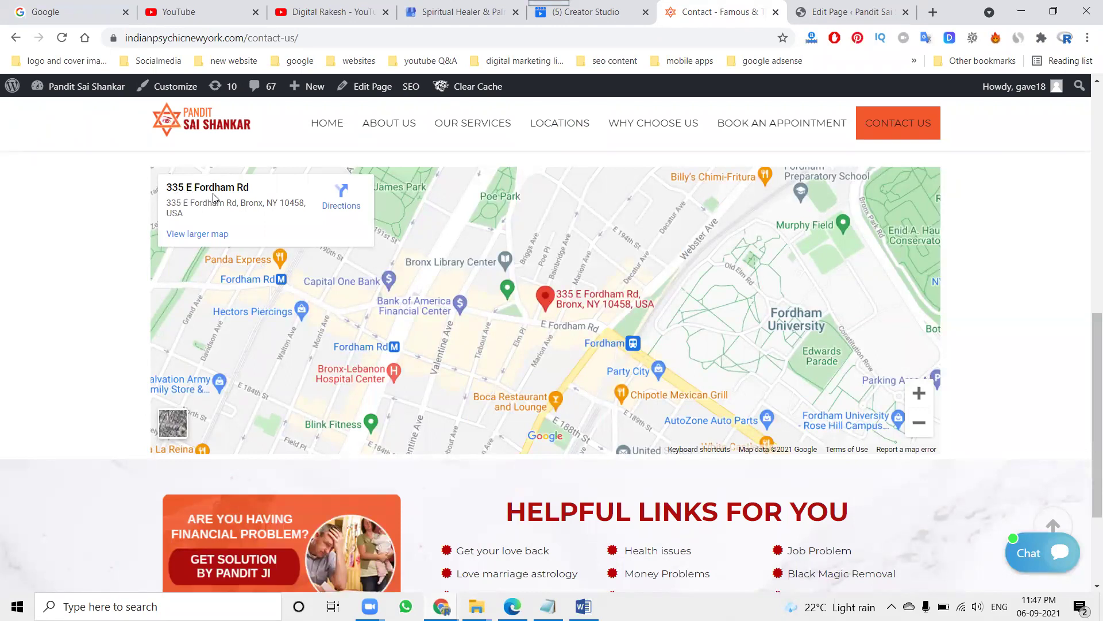
left_click(61, 37)
key("F5")
scroll(580, 301, "down", 4)
scroll(580, 301, "up", 6)
scroll(580, 302, "down", 1)
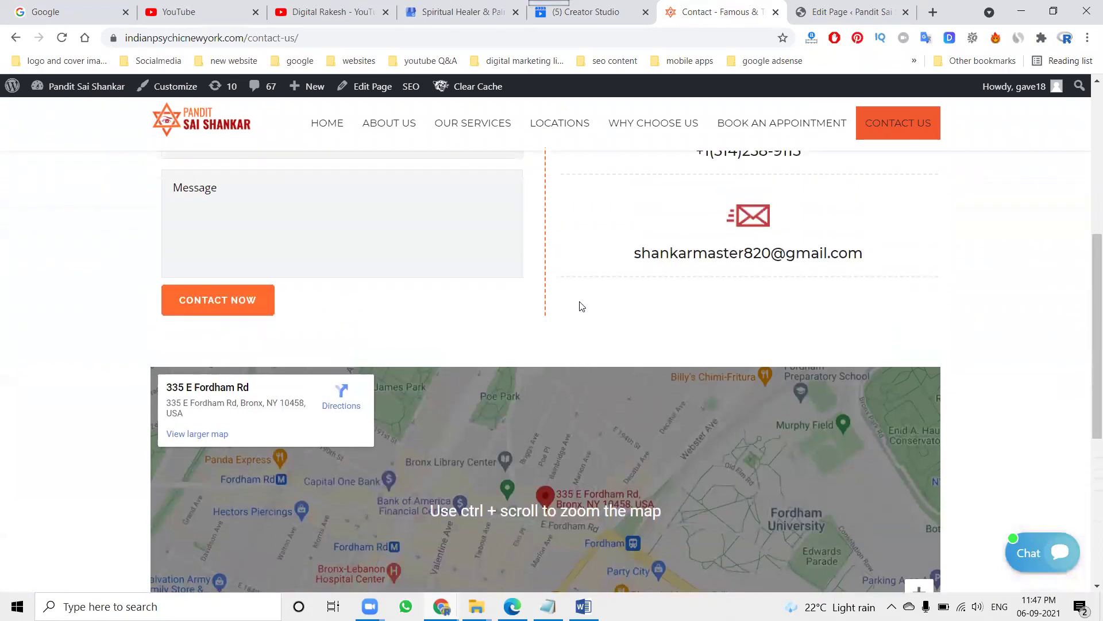
scroll(579, 306, "down", 1)
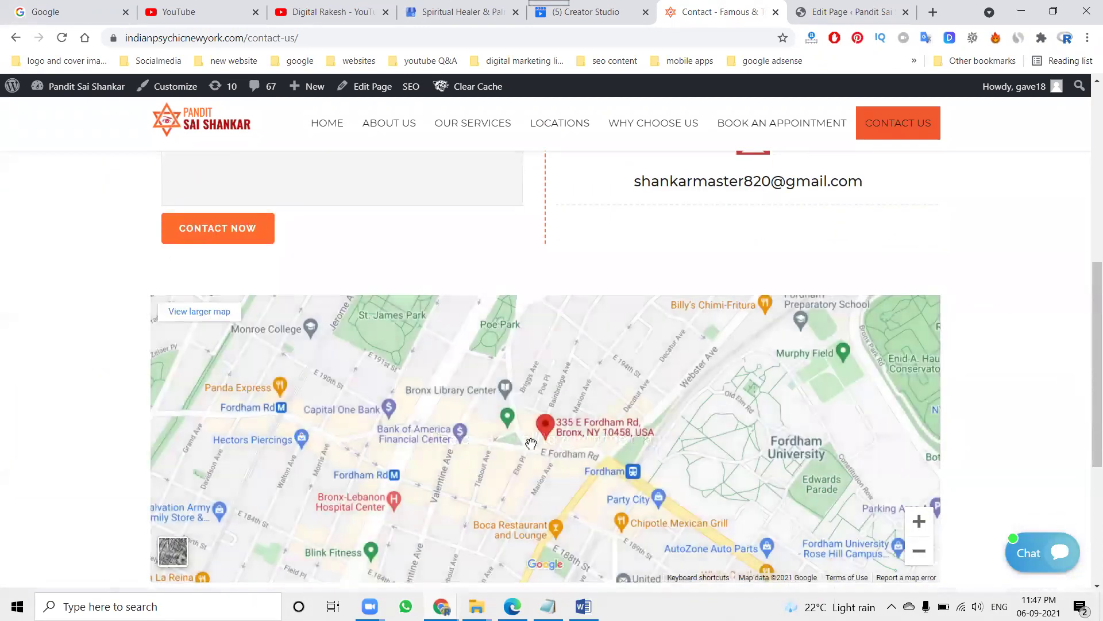
Update the Contact Us page and reload it live to confirm the 4902 Church Ave Brooklyn map
left_click(851, 12)
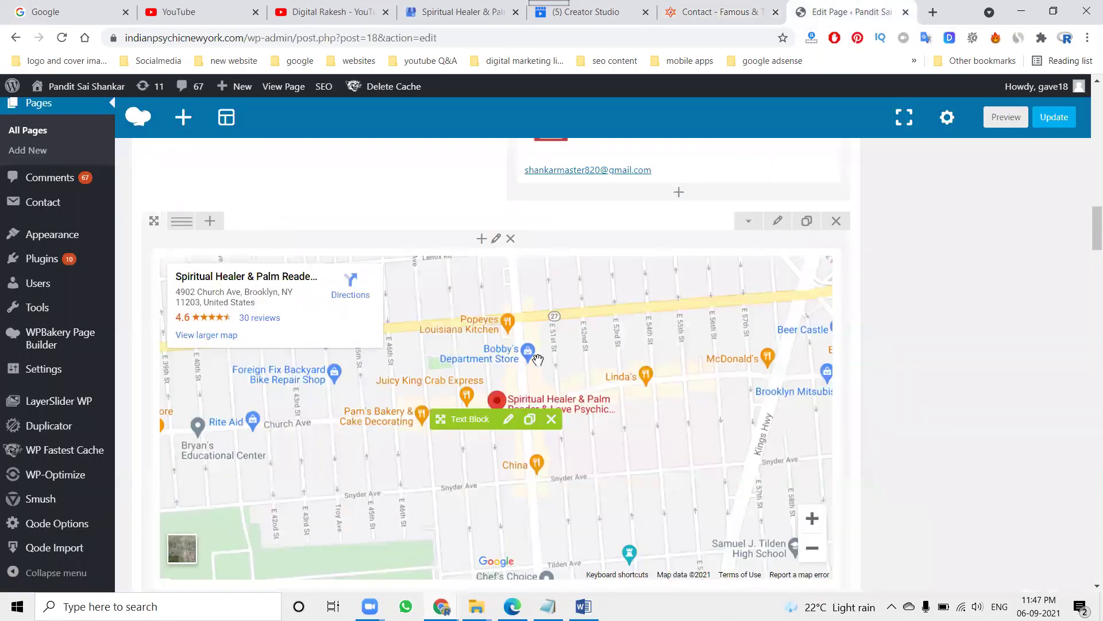
scroll(899, 345, "down", 3)
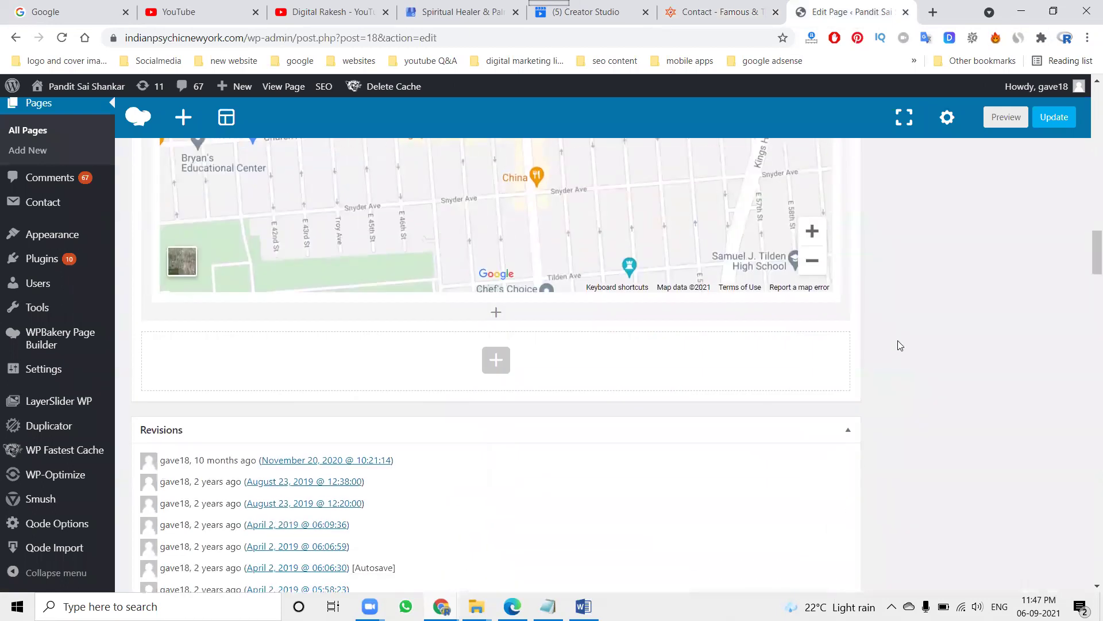
left_click(1052, 121)
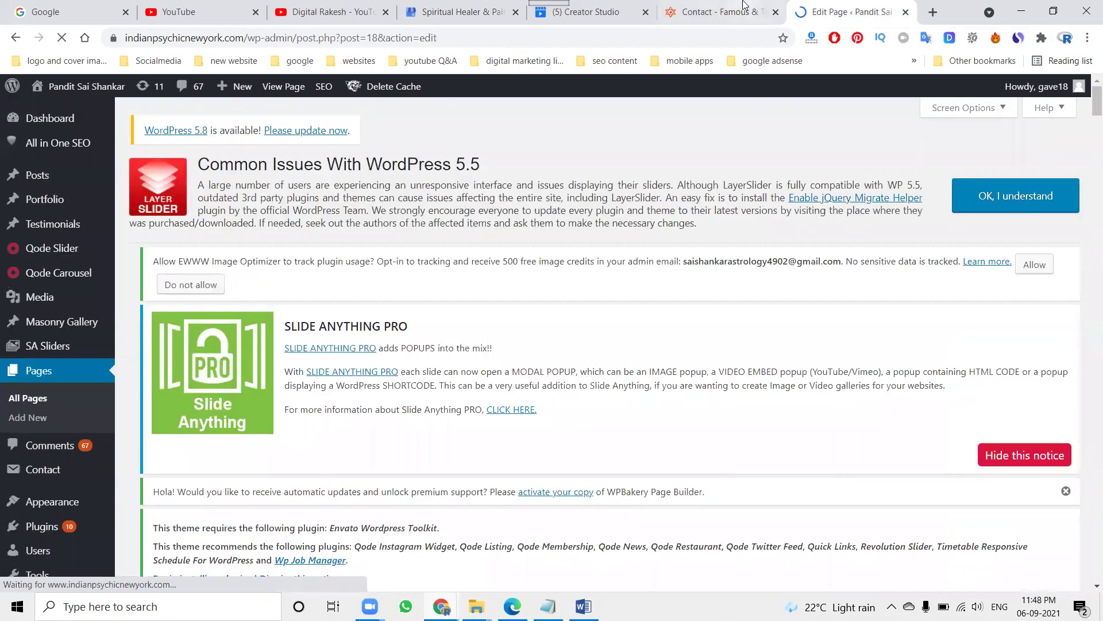
left_click(721, 12)
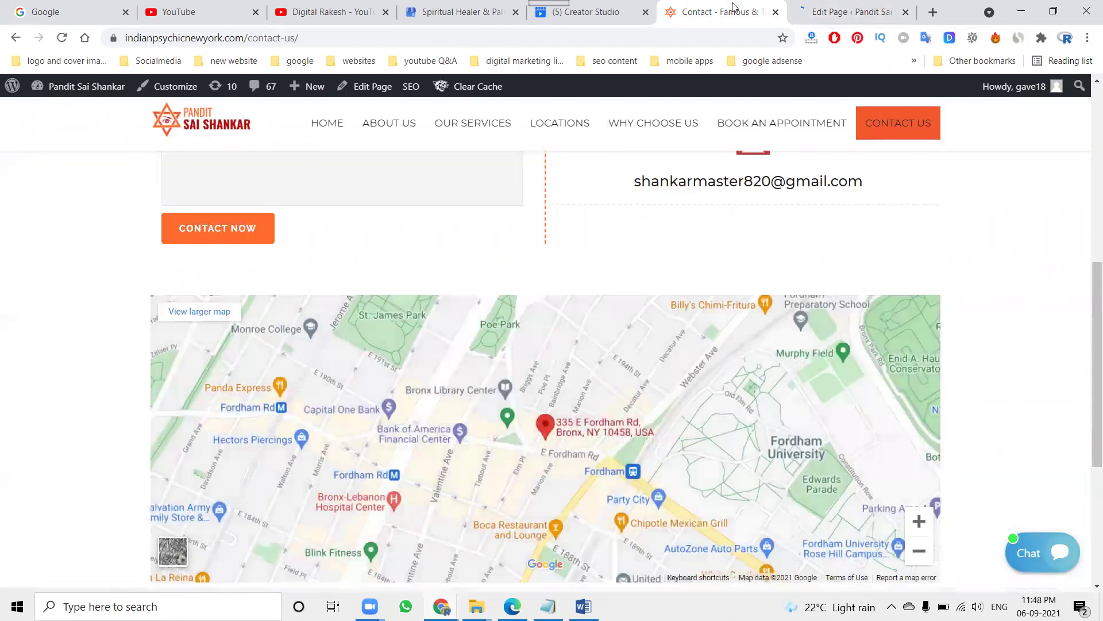
left_click(61, 37)
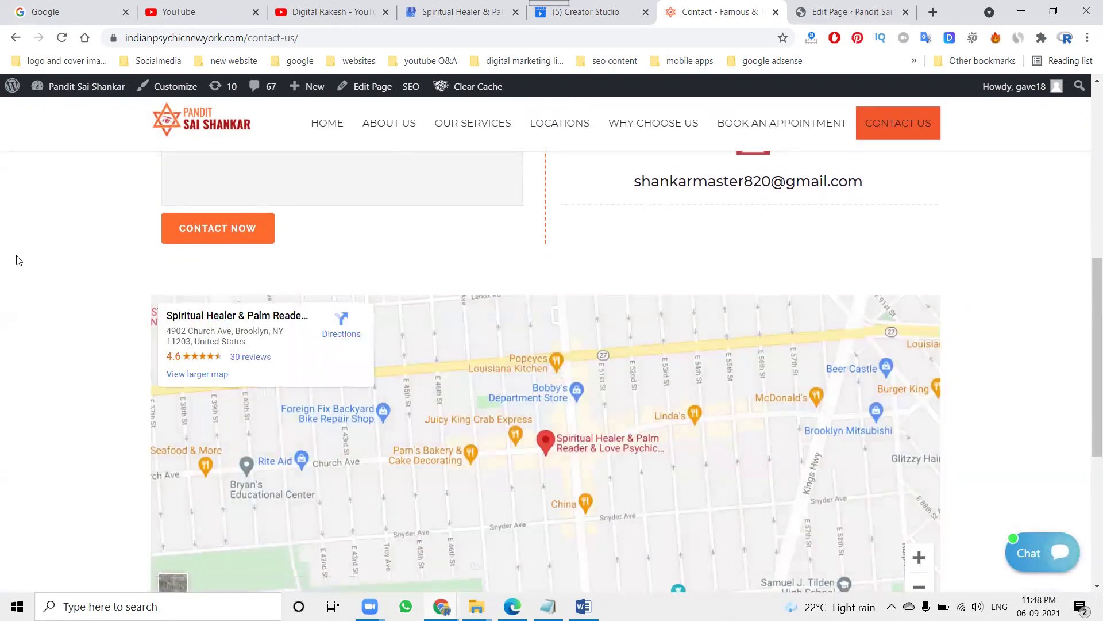
scroll(16, 261, "down", 1)
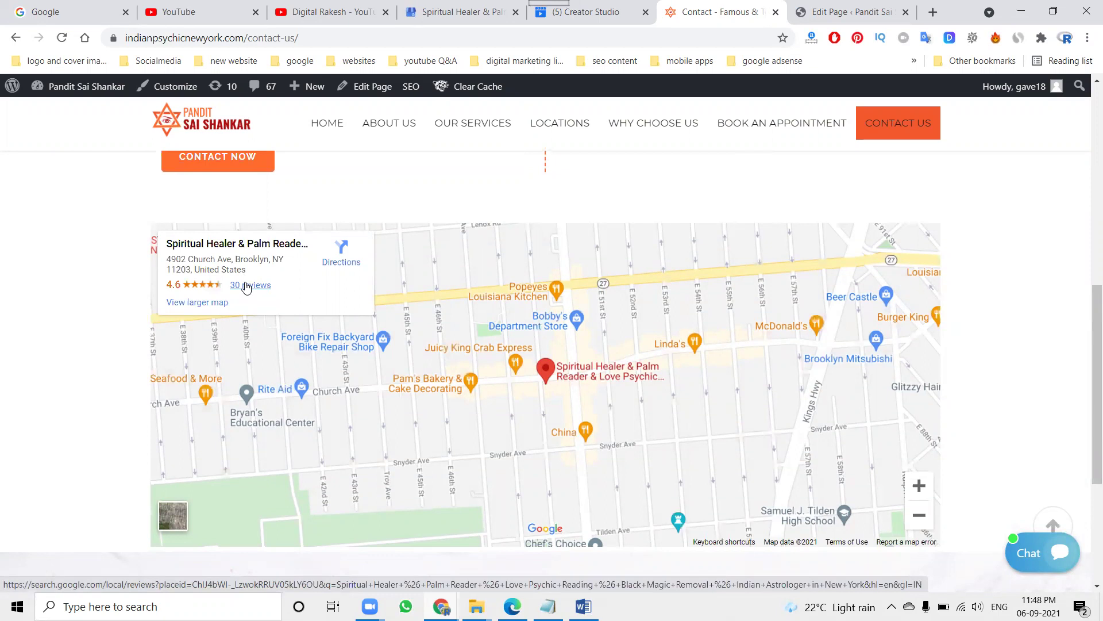
left_click(433, 12)
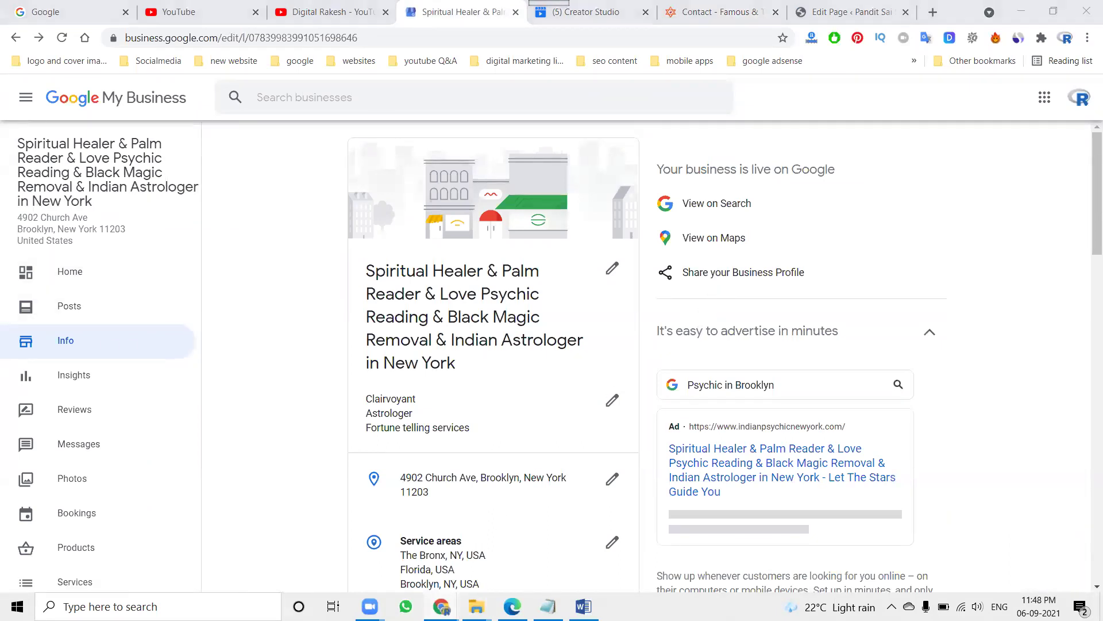
mouse_move(442, 607)
left_click(587, 555)
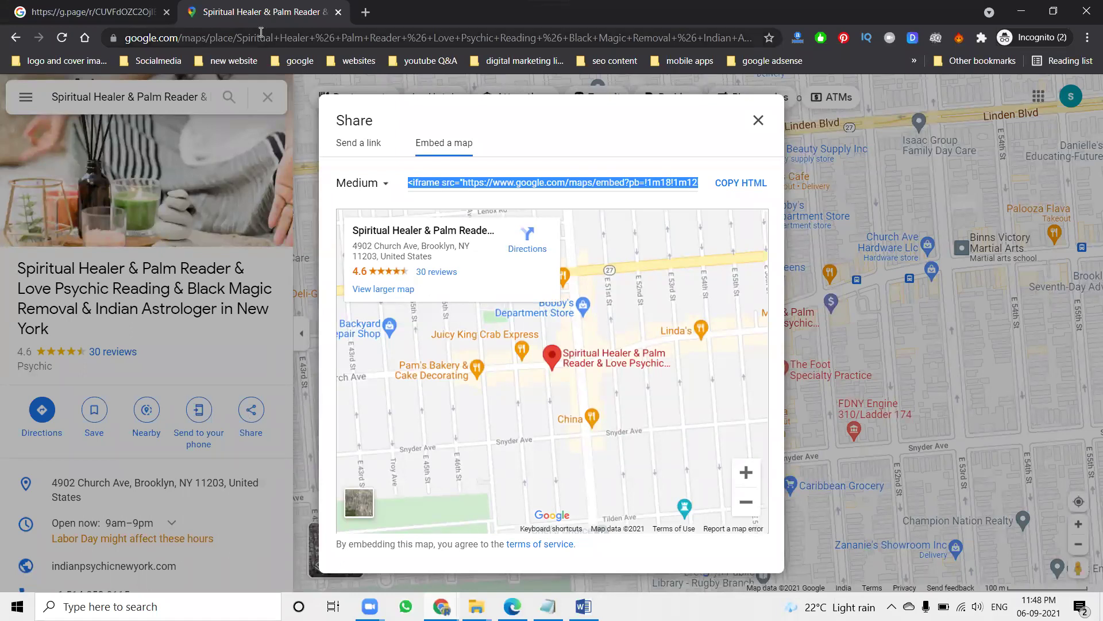
left_click(357, 142)
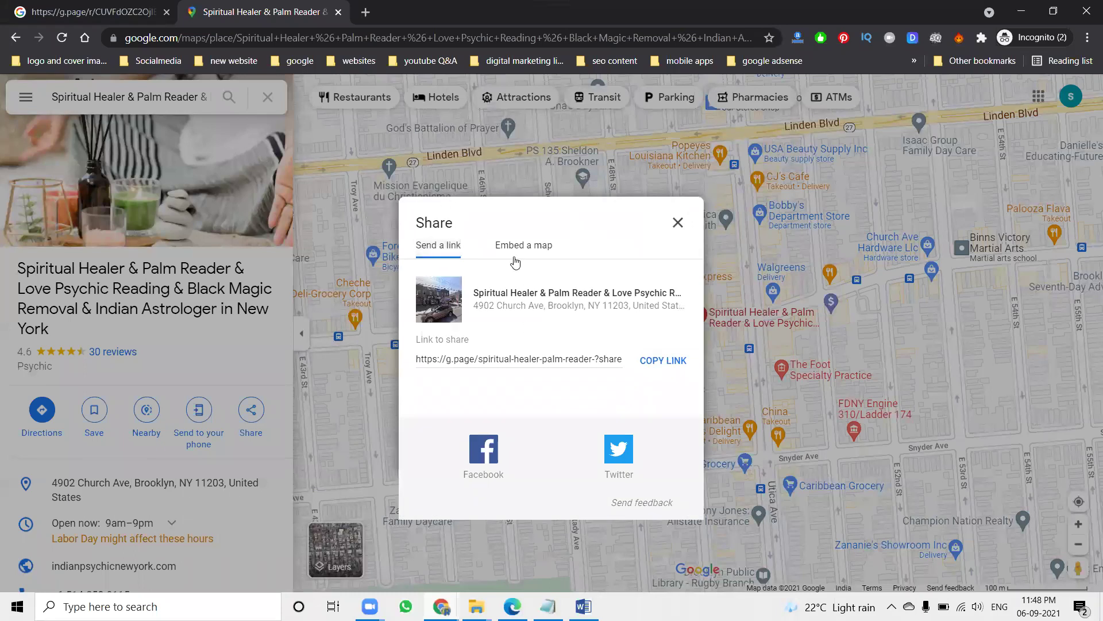
left_click(523, 245)
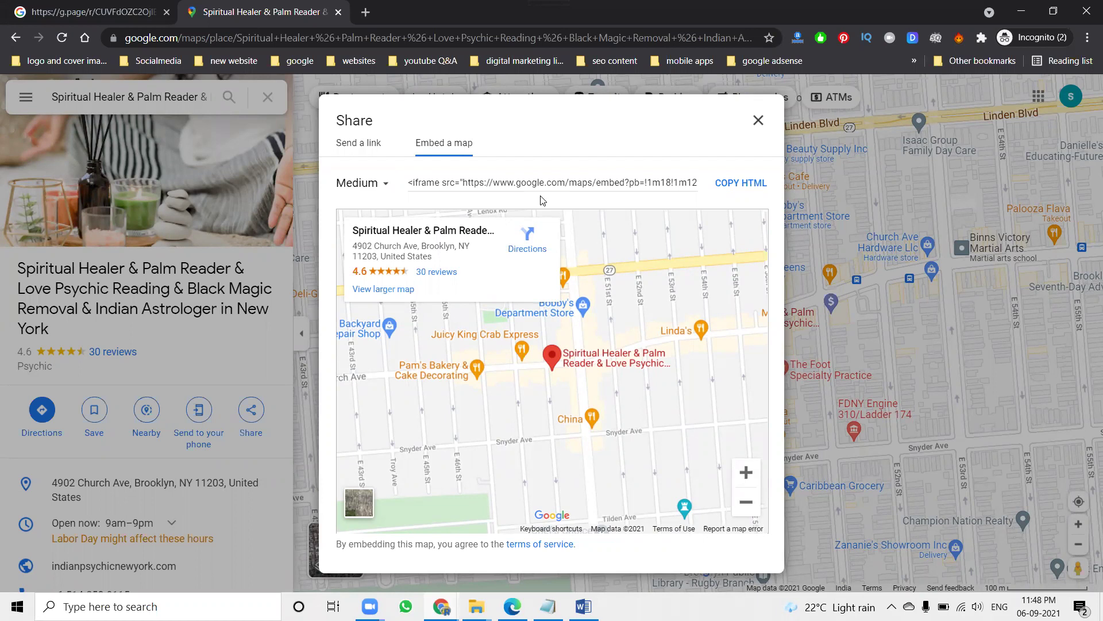
key("alt+Tab")
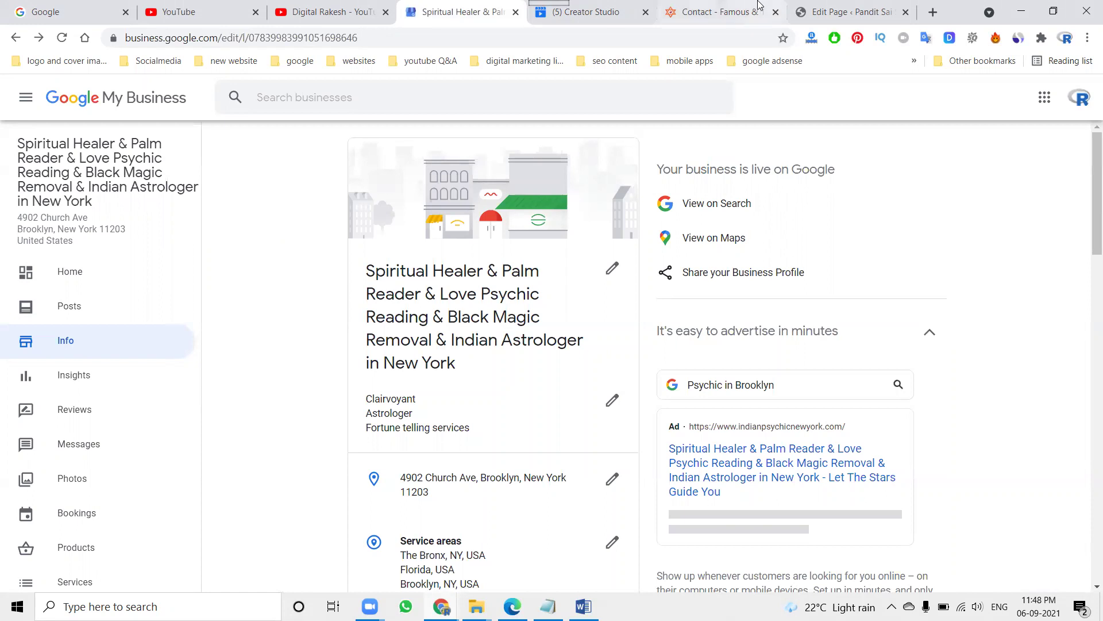
Check the 4902 Church Ave Brooklyn map on the live Contact Us page and in the editor
left_click(716, 11)
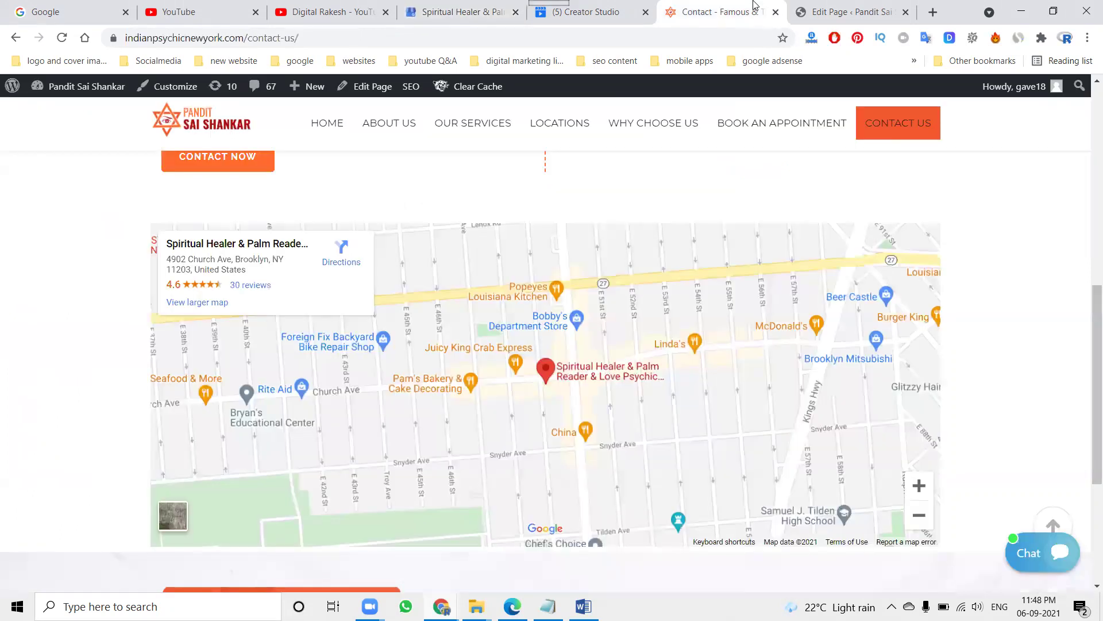
left_click(845, 11)
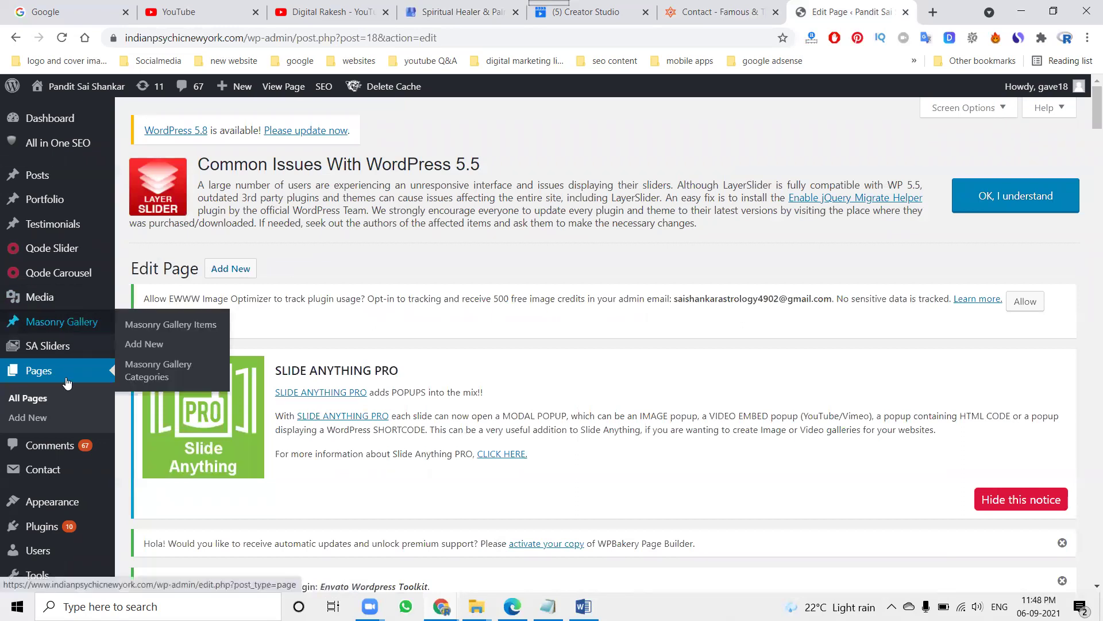
mouse_move(53, 501)
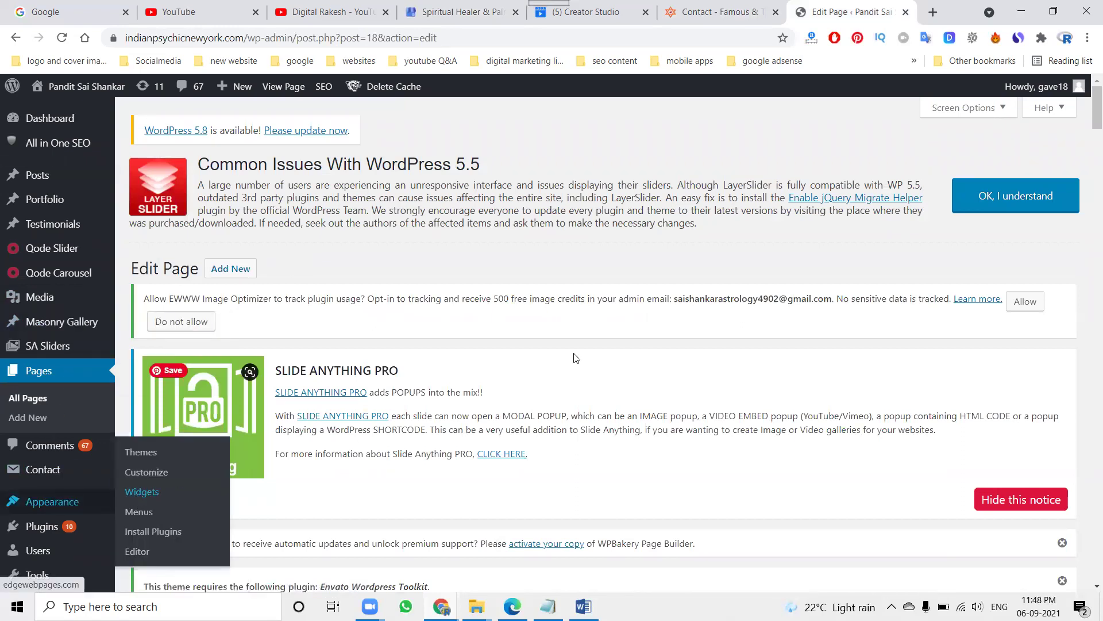
scroll(712, 280, "down", 5)
scroll(713, 281, "down", 5)
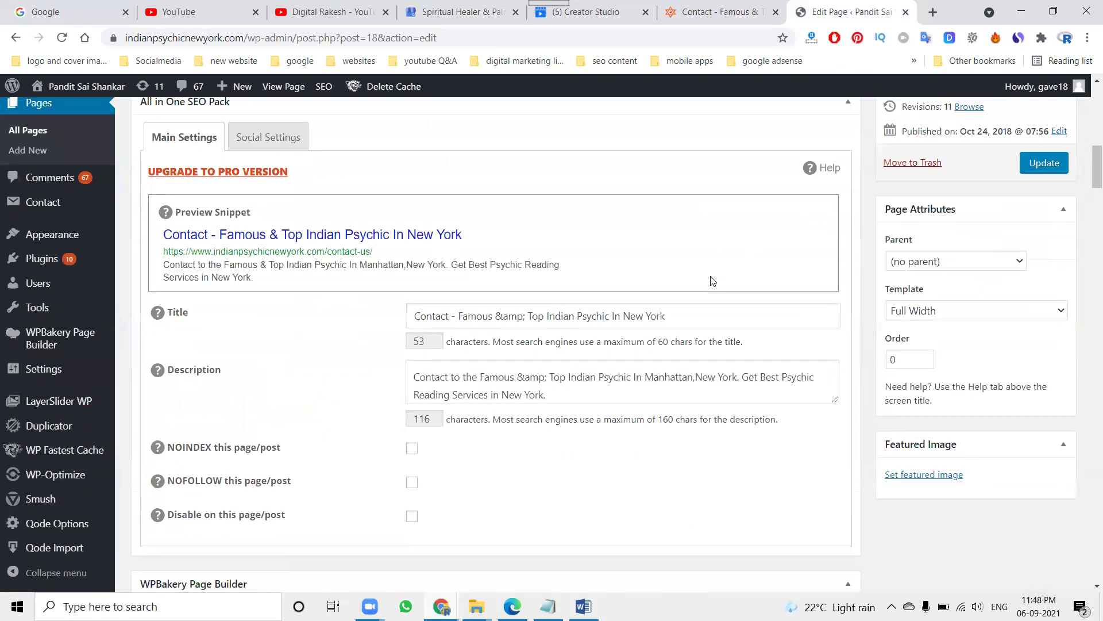
scroll(712, 280, "down", 4)
scroll(712, 280, "down", 2)
scroll(712, 280, "down", 5)
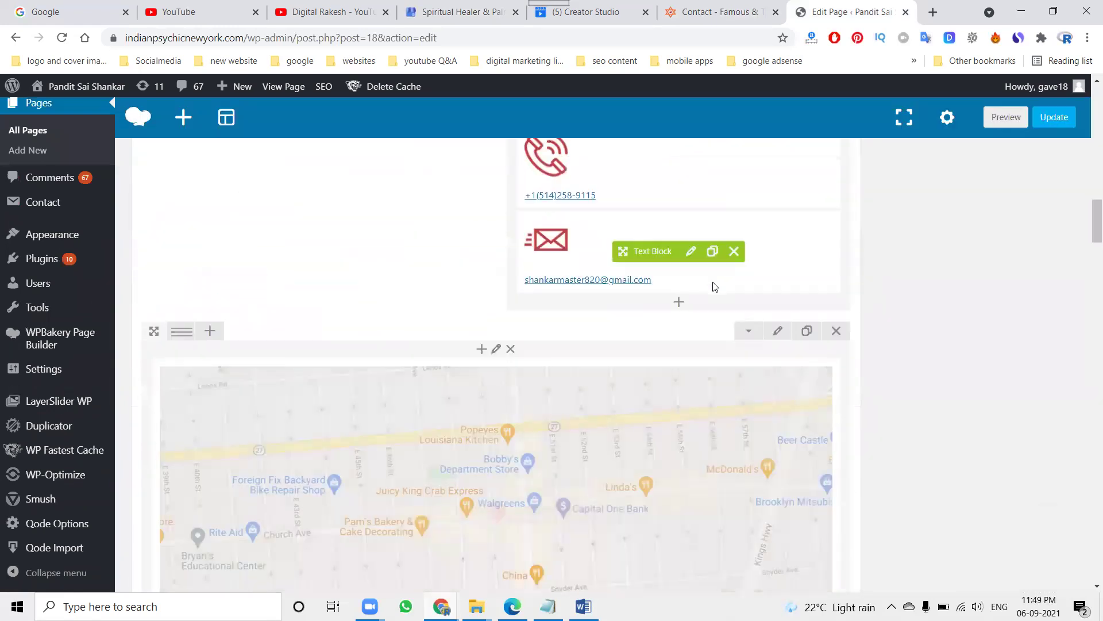
scroll(713, 281, "down", 3)
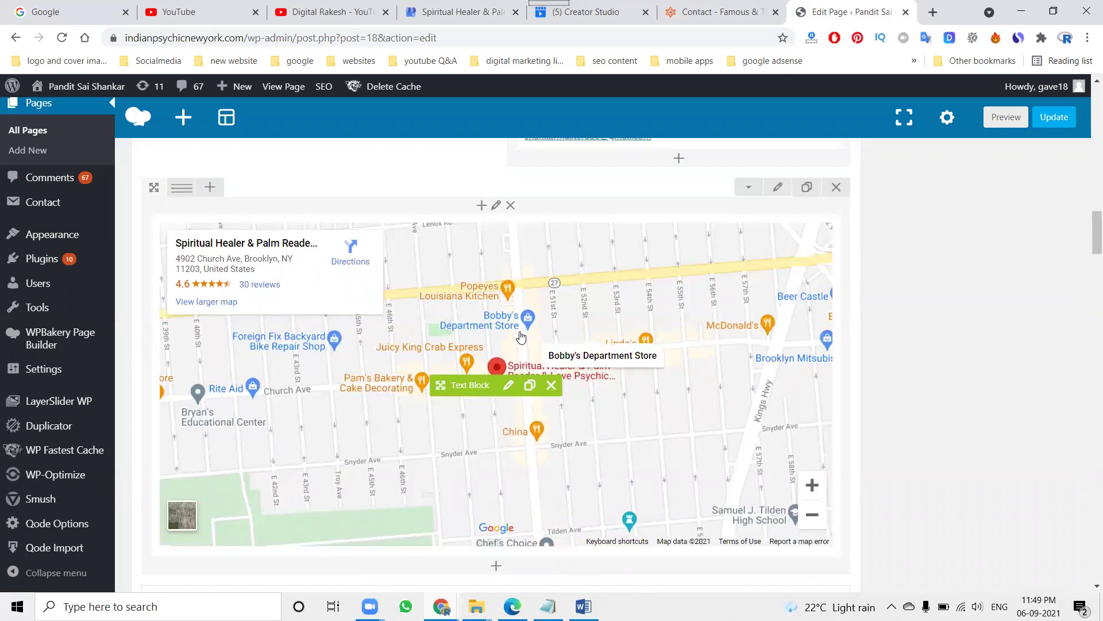
left_click(332, 11)
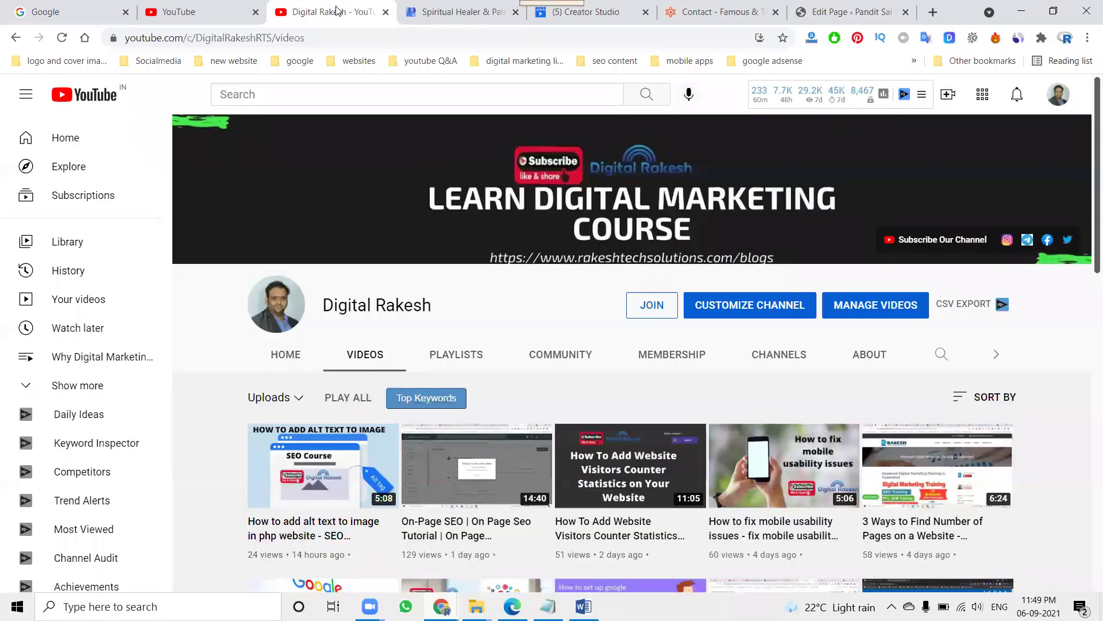